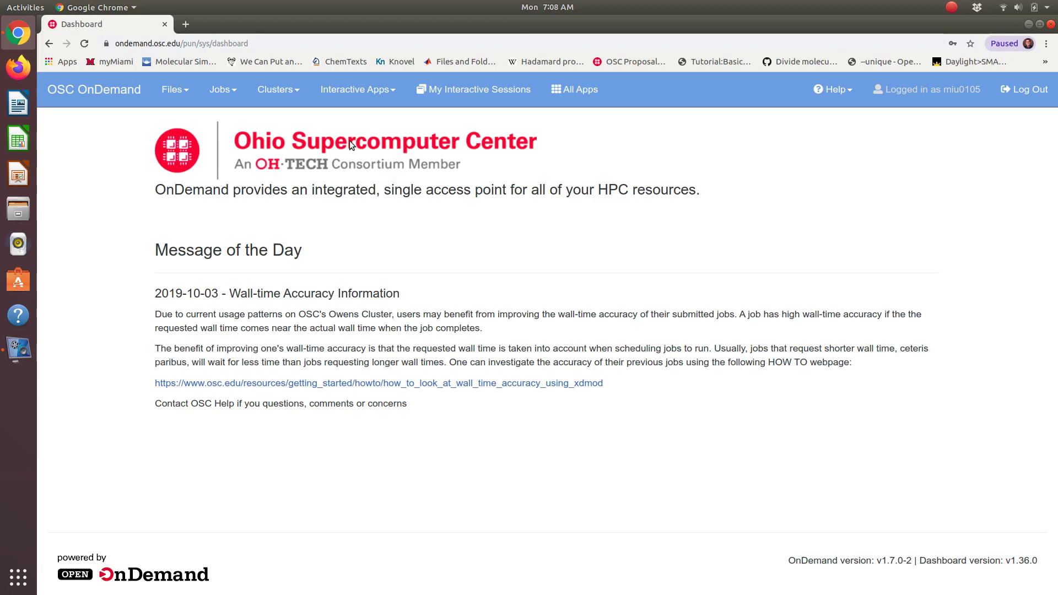
Open the Clusters menu on the OnDemand dashboard to list the shell access options
click(294, 96)
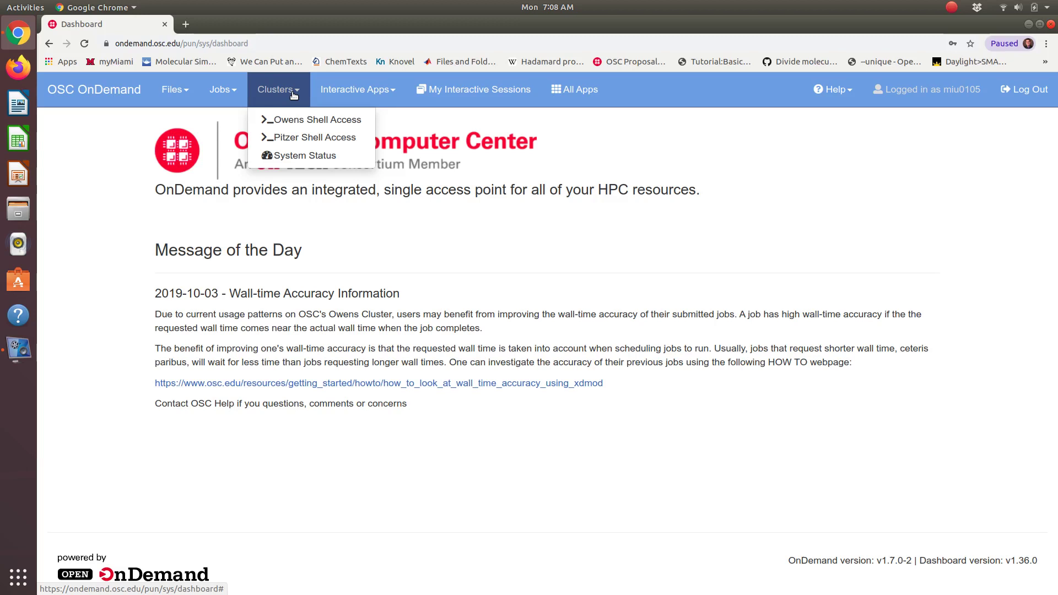
Open a Pitzer shell, go to /fs/scratch/PMIU0170 and list its contents
click(304, 137)
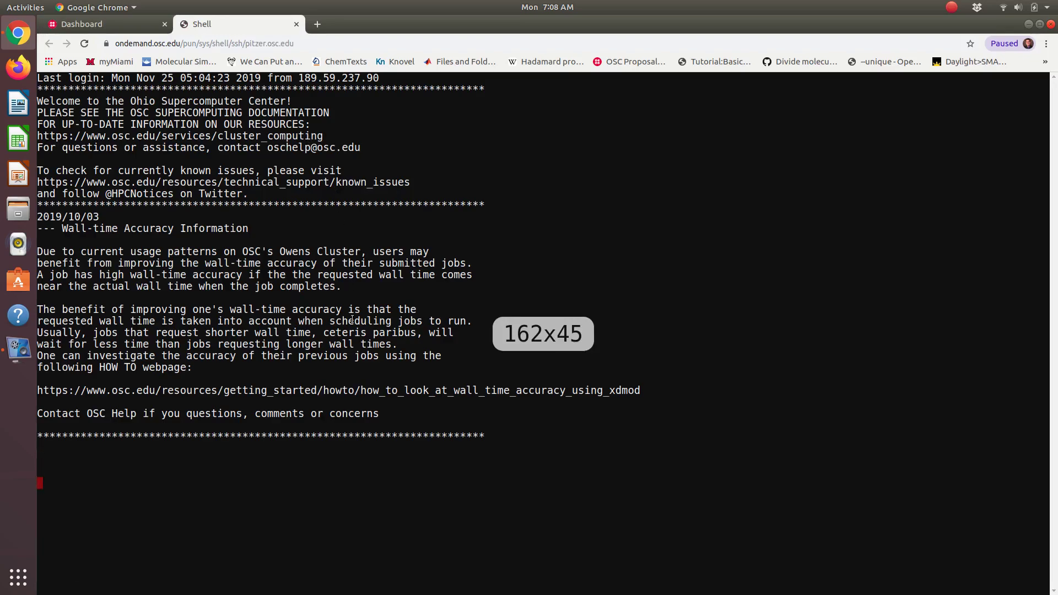
text(cd /fs/)
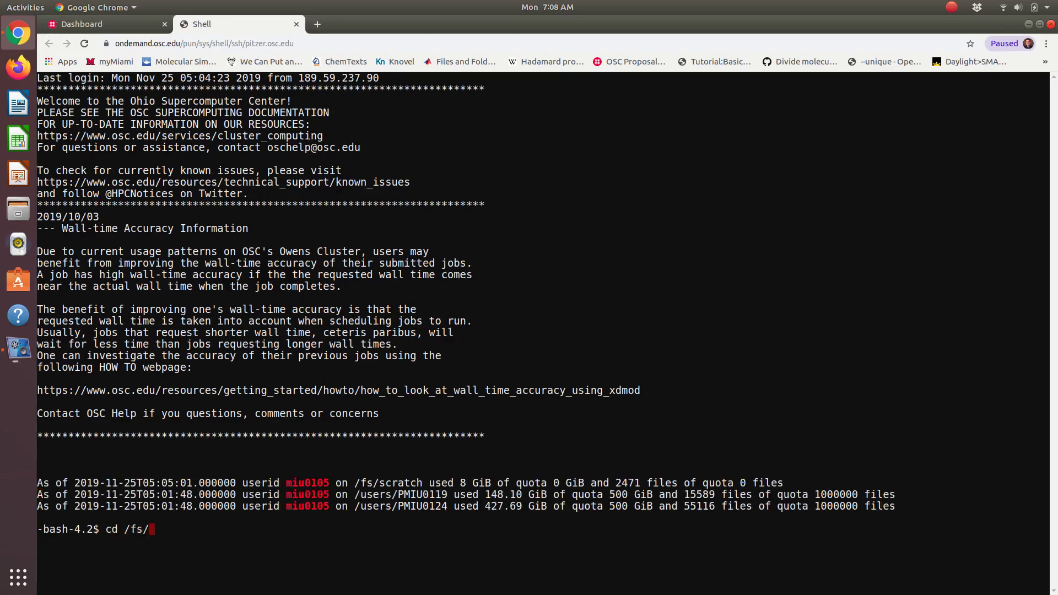
text(scratch/{<0)
key(BackSpace)
key(BackSpace)
key(BackSpace)
text(PMIU0170/)
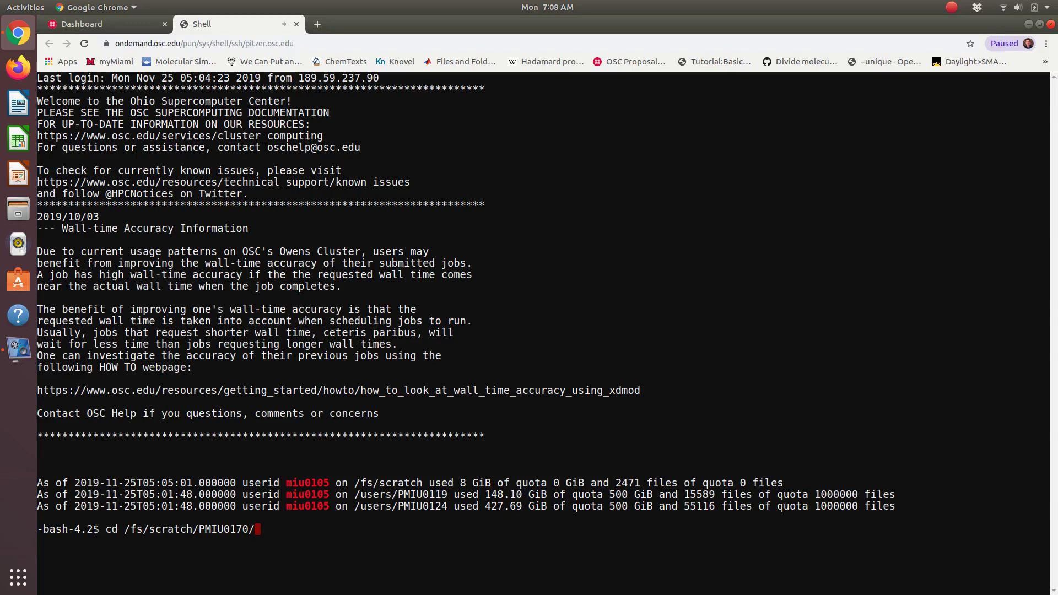
key(Return)
text(ls)
key(Return)
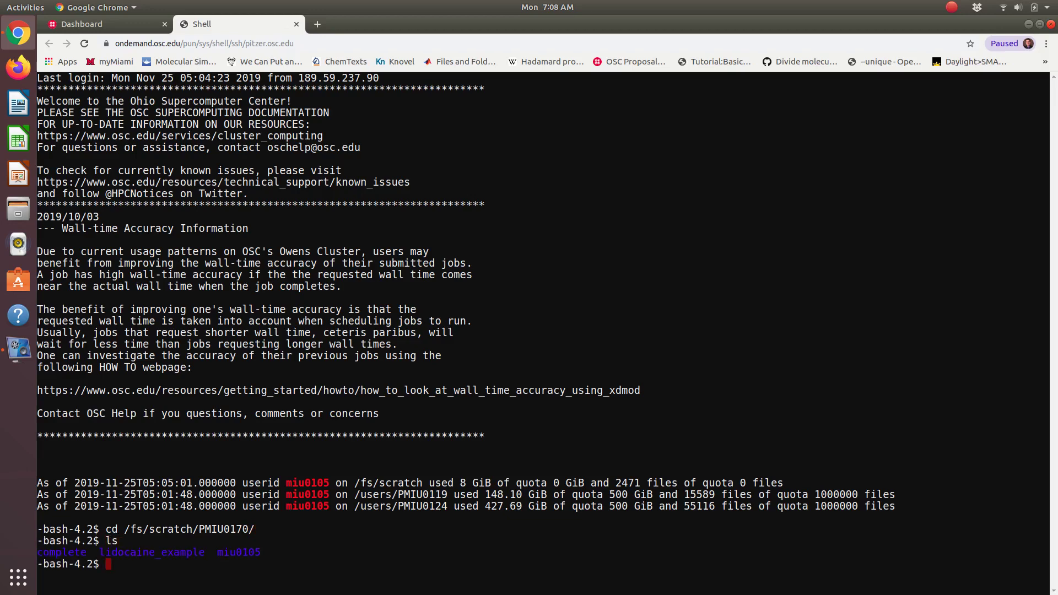
Enter the user folder, then the lidocaine folder, and list the four solvent folders
text(cd mi)
key(Tab)
key(Return)
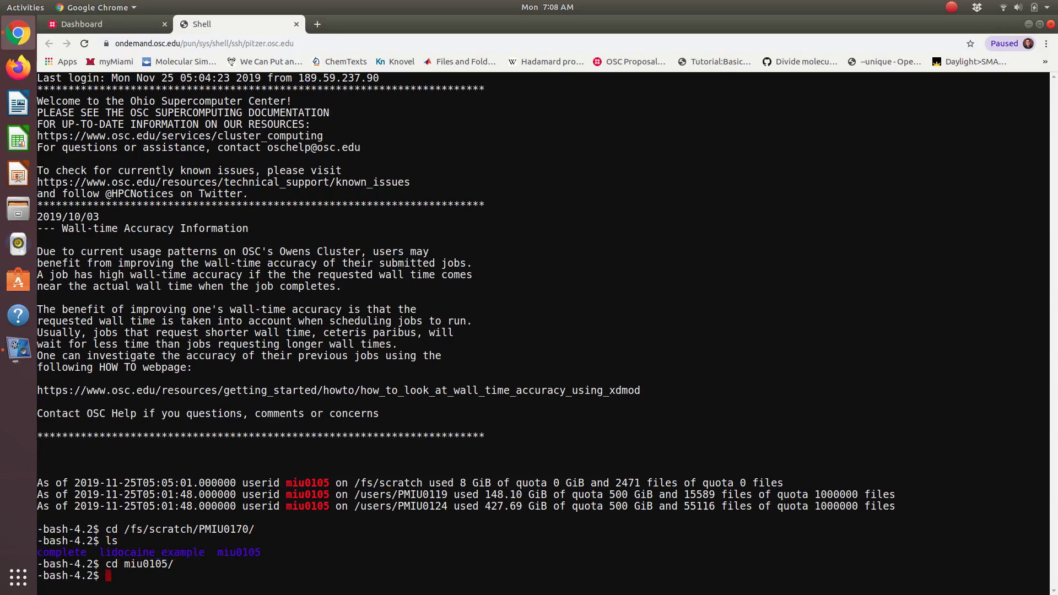
text(ls)
key(Return)
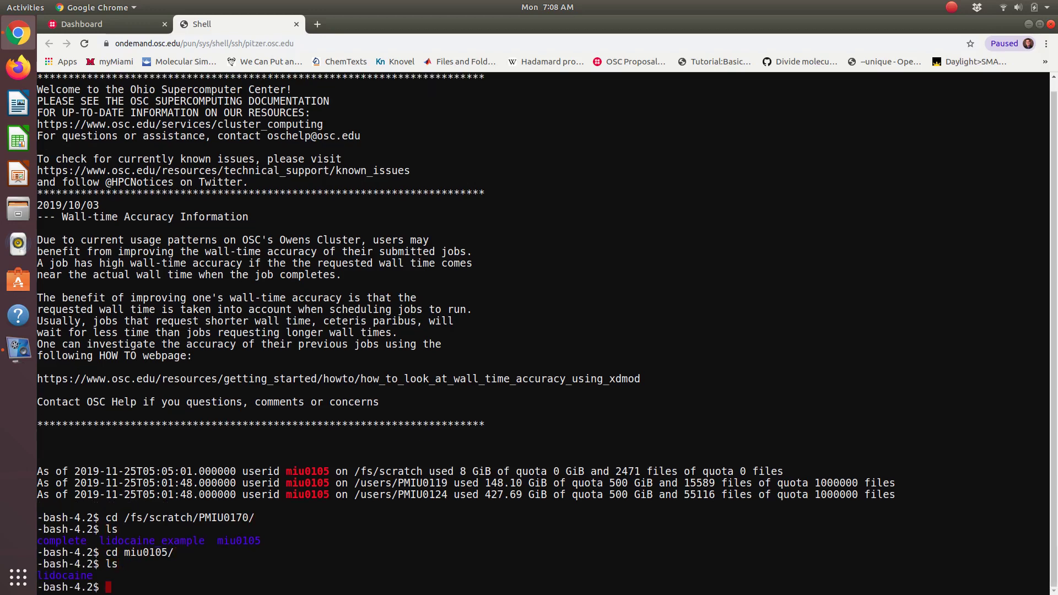
text(cd li)
key(Tab)
key(Return)
text(ls)
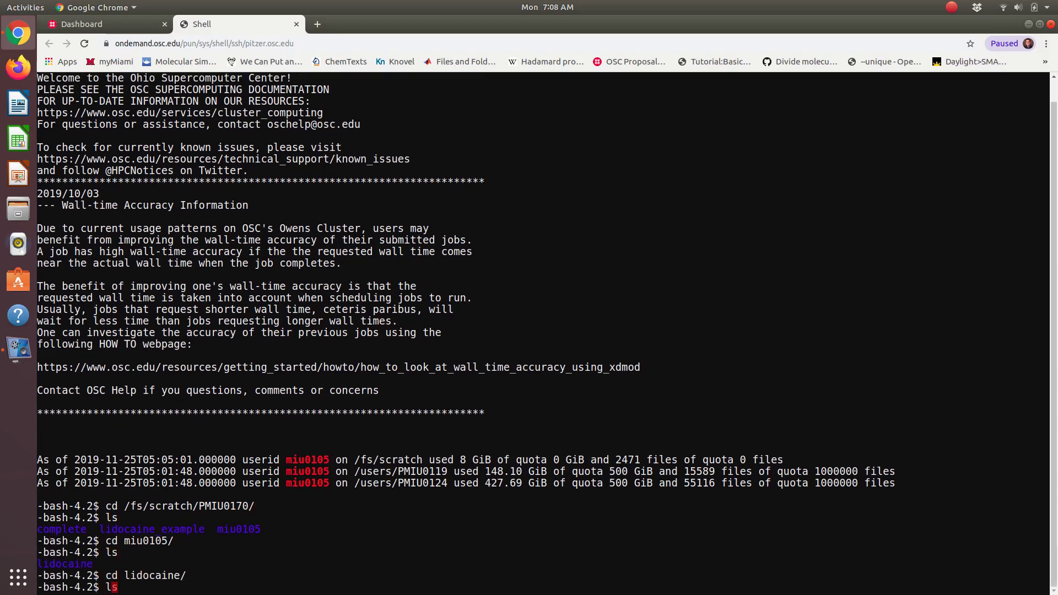
key(Return)
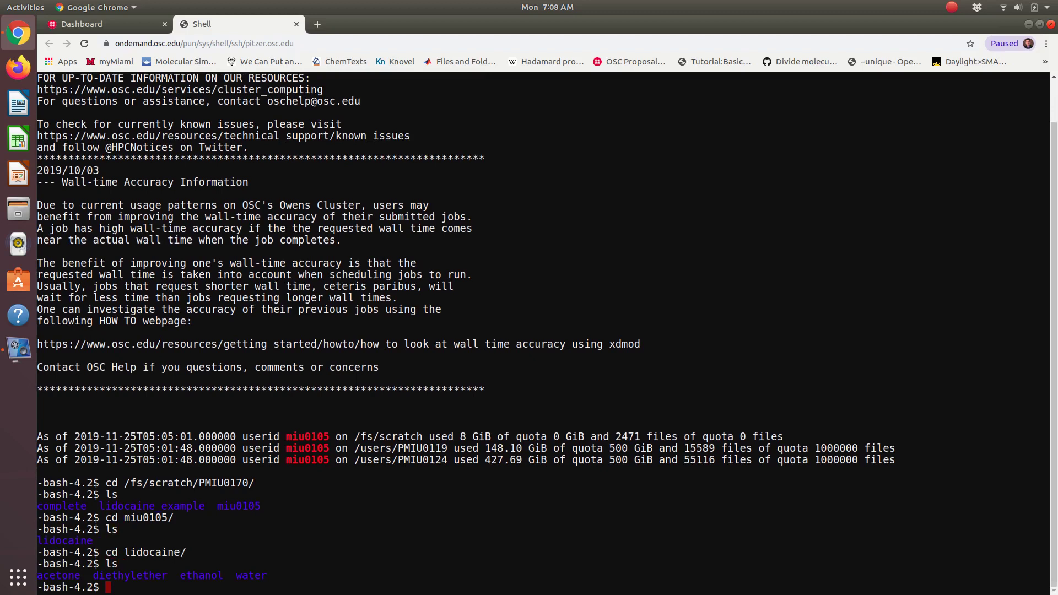
Enter the acetone folder and list its contents
text(ace)
key(BackSpace)
key(Tab)
key(Return)
text(ls)
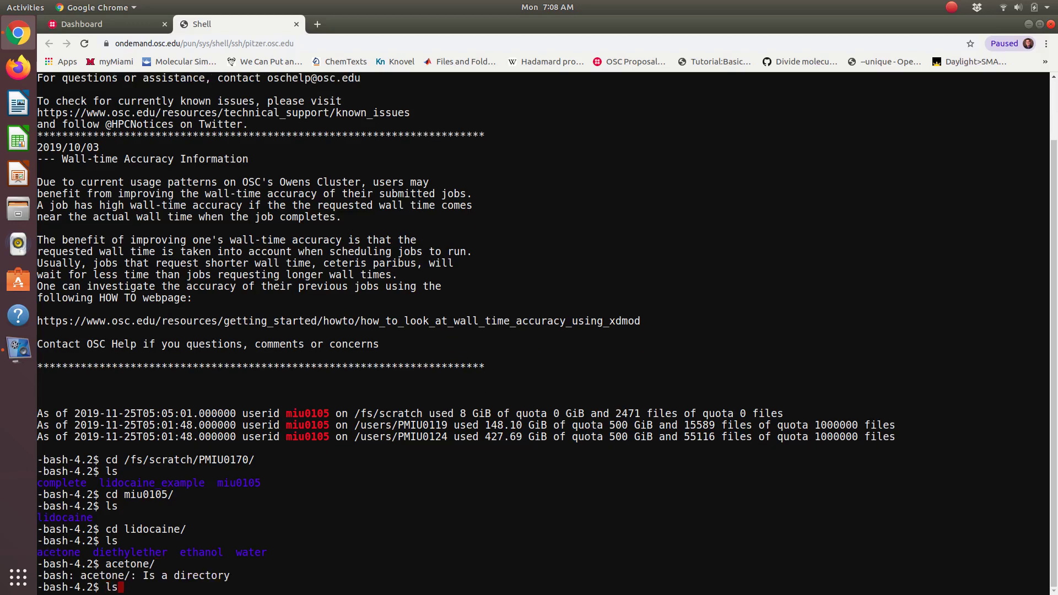
key(Return)
text(cd acetone/)
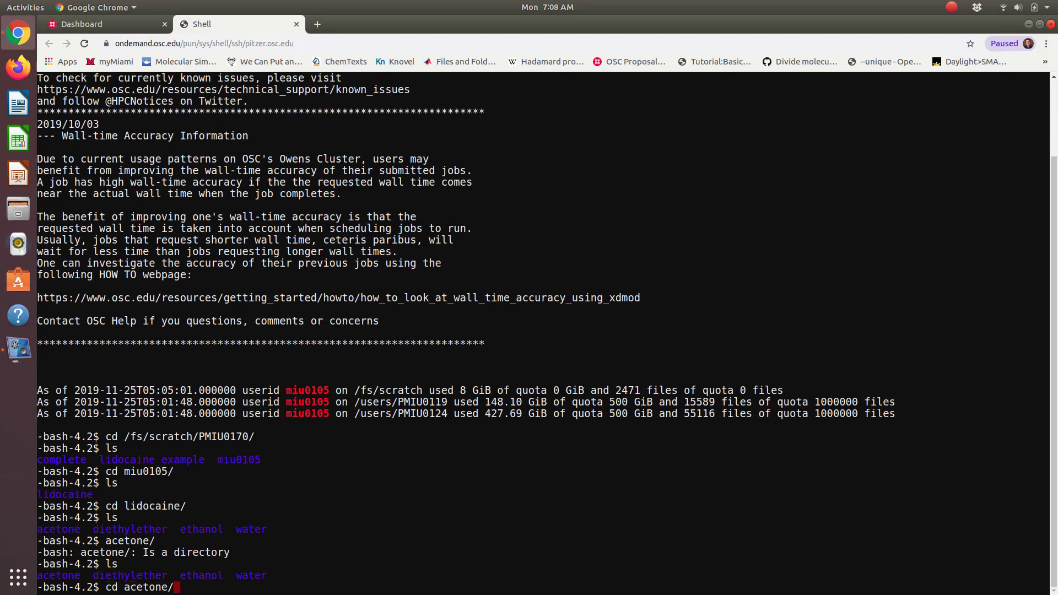
key(Return)
text(ls)
key(Return)
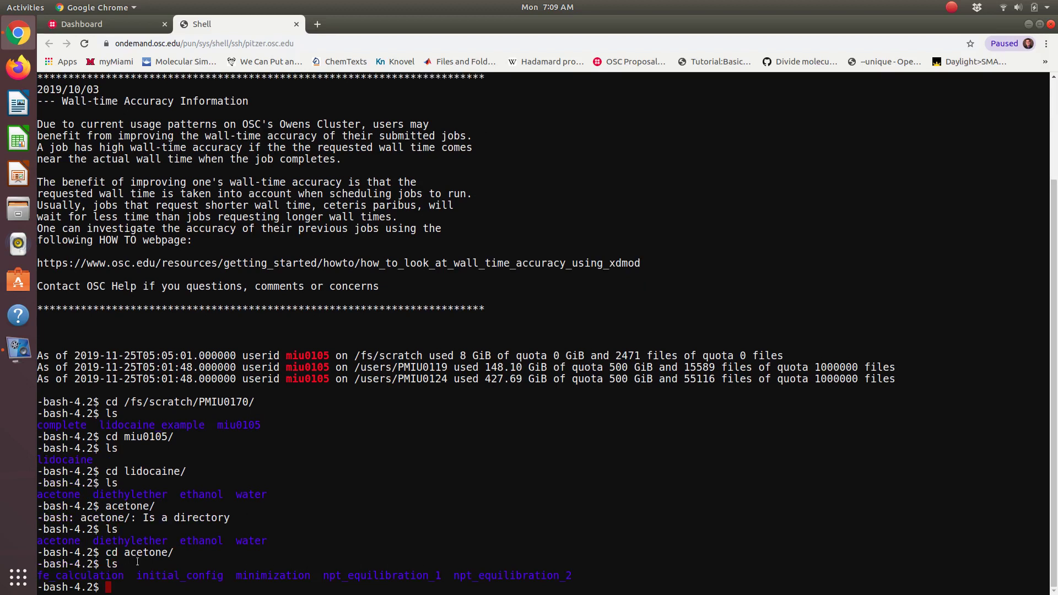
Enter the fe_calculation folder and list its files
text(cd fe)
key(Tab)
key(Return)
text(ls)
key(Return)
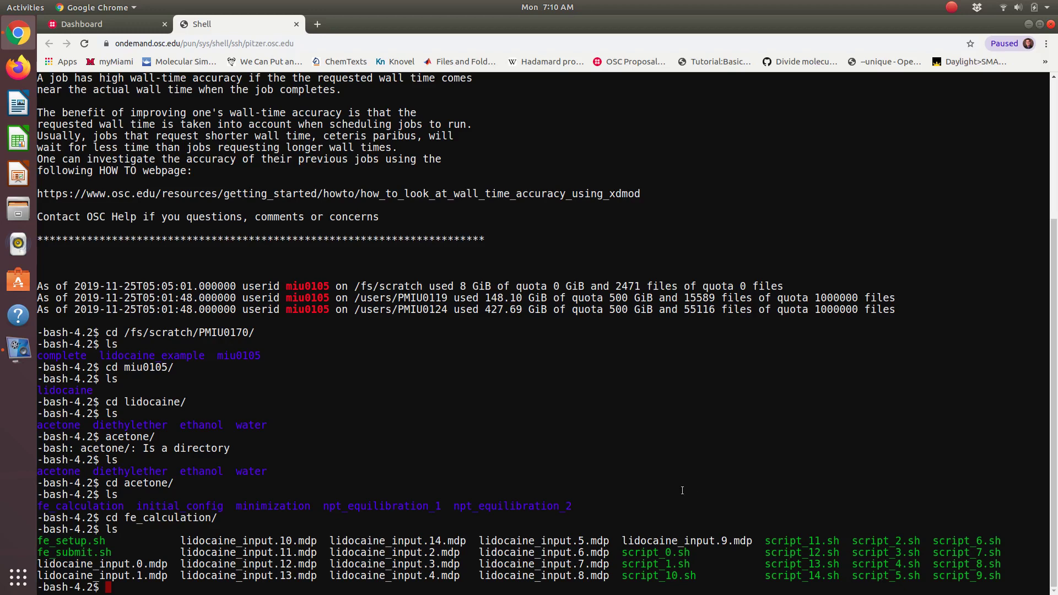
text(vim fe_se)
key(Tab)
key(Return)
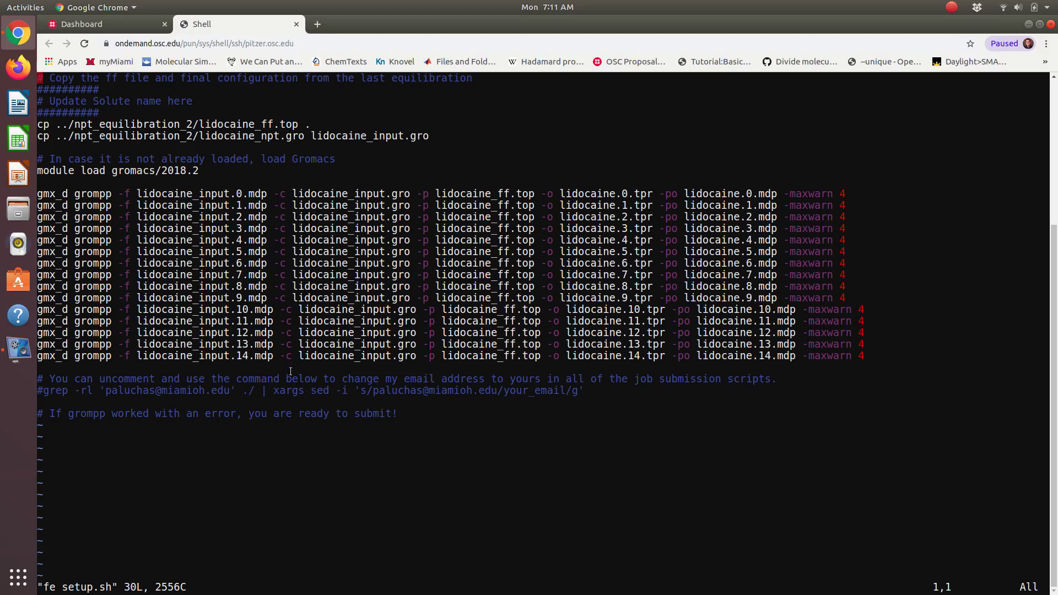
key(Down)
key(Down)
key(Down)
key(Down)
key(Down)
key(Down)
key(Down)
key(Down)
key(Down)
key(Down)
key(Down)
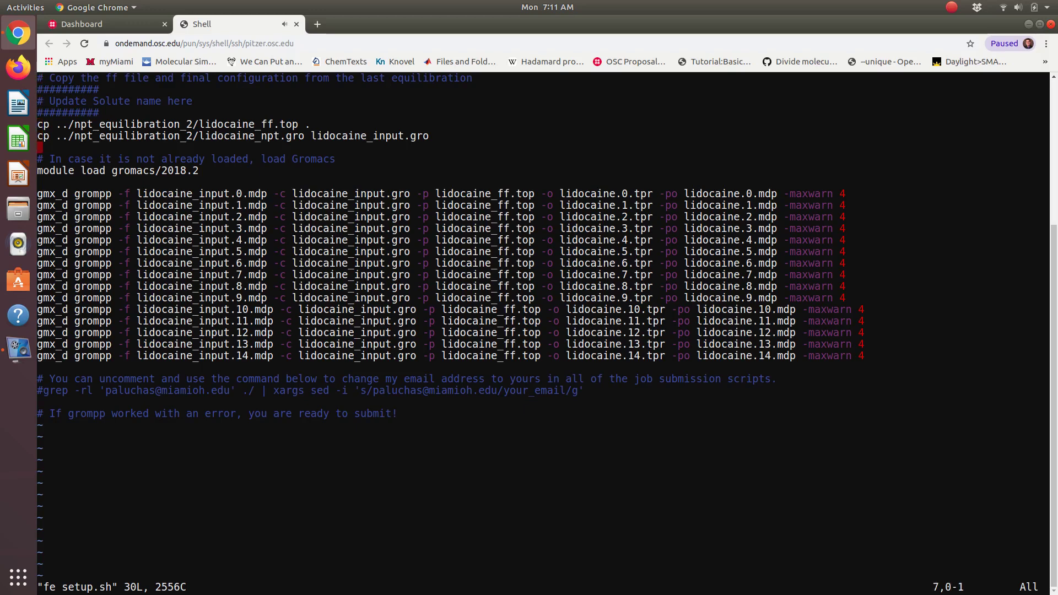
key(Down)
key(Down)
key(Down)
key(Down)
key(Down)
key(Down)
key(Down)
key(Down)
key(Down)
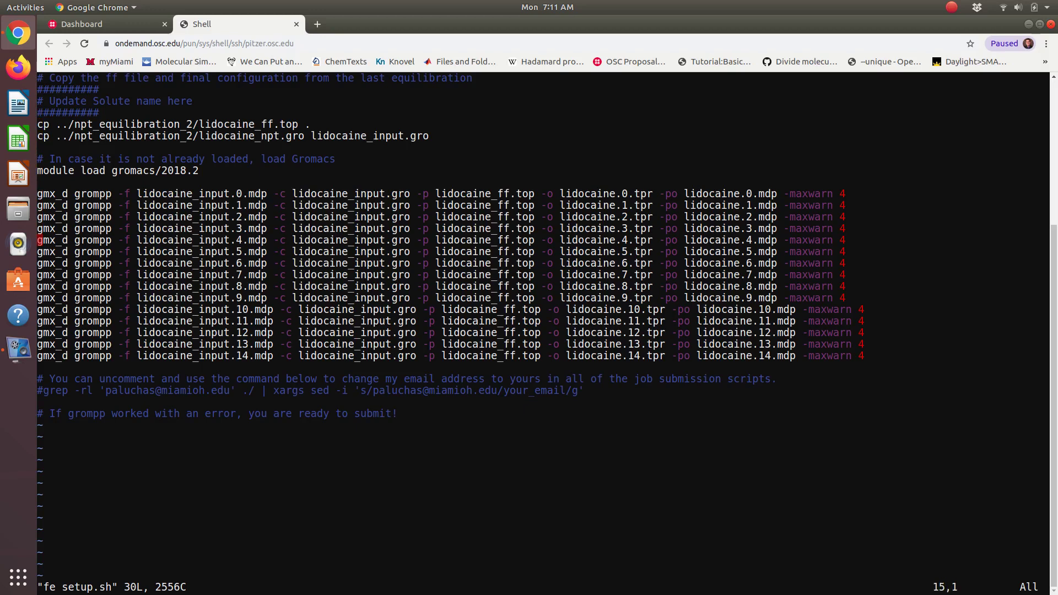
key(Down)
key(Down)
key(Down)
key(Down)
key(Down)
key(Down)
click(40, 392)
text(:q)
Run fe_setup.sh to generate the lidocaine.0–14 .tpr files and list them
key(Return)
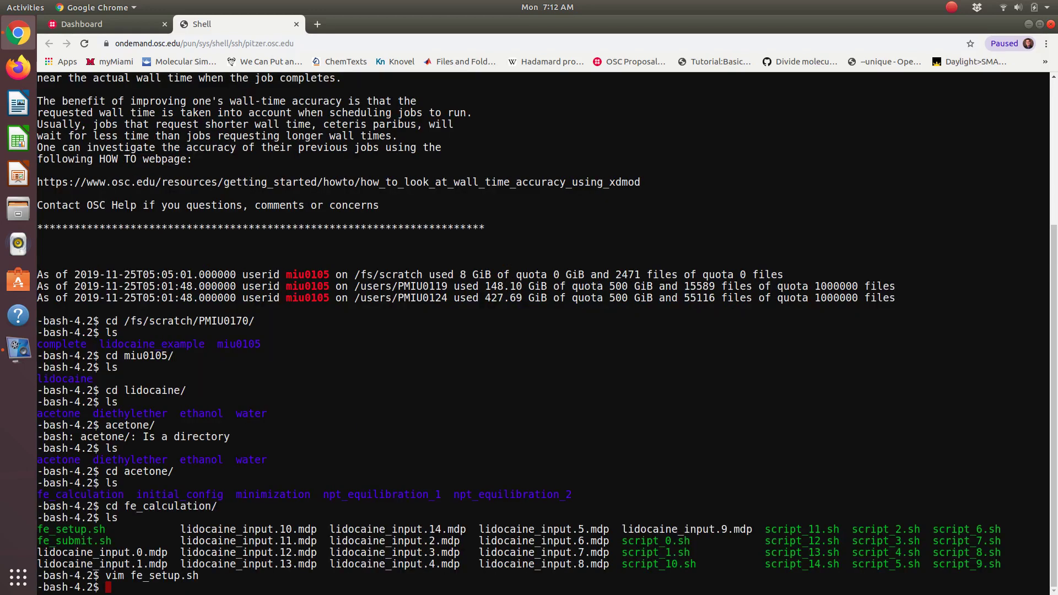
text(./fe_se)
key(Tab)
key(Return)
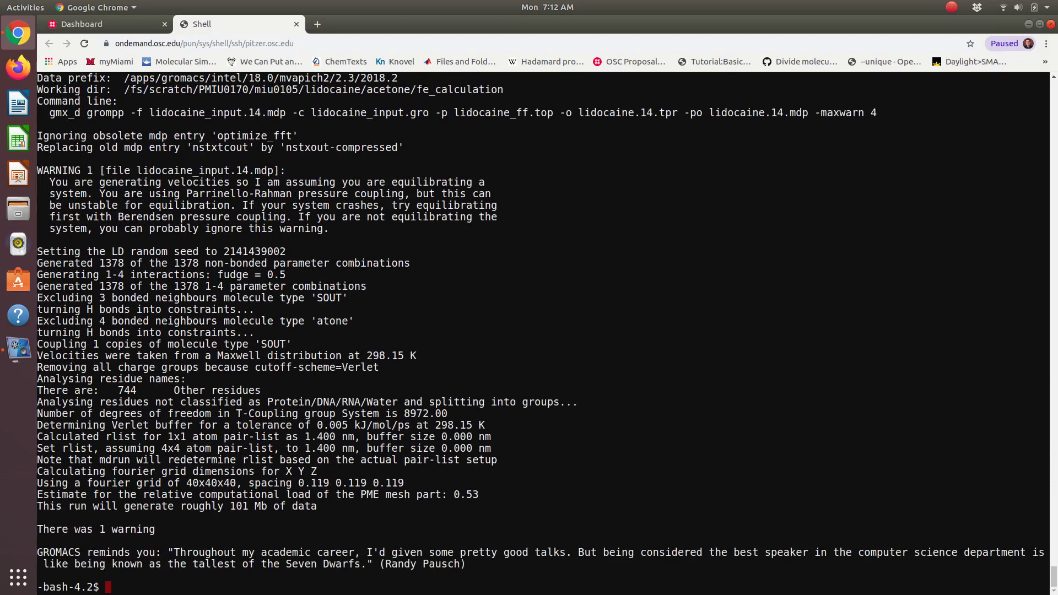
text(ls)
key(Return)
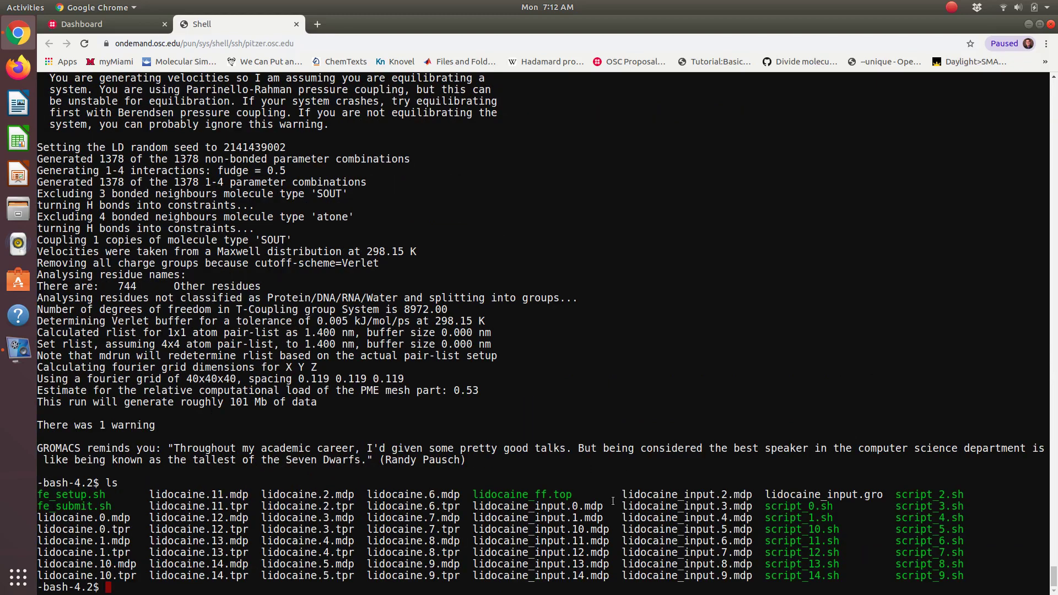
Check the qsub lines in fe_submit.sh with vim, then close it
text(vim fe_su)
key(Tab)
key(Return)
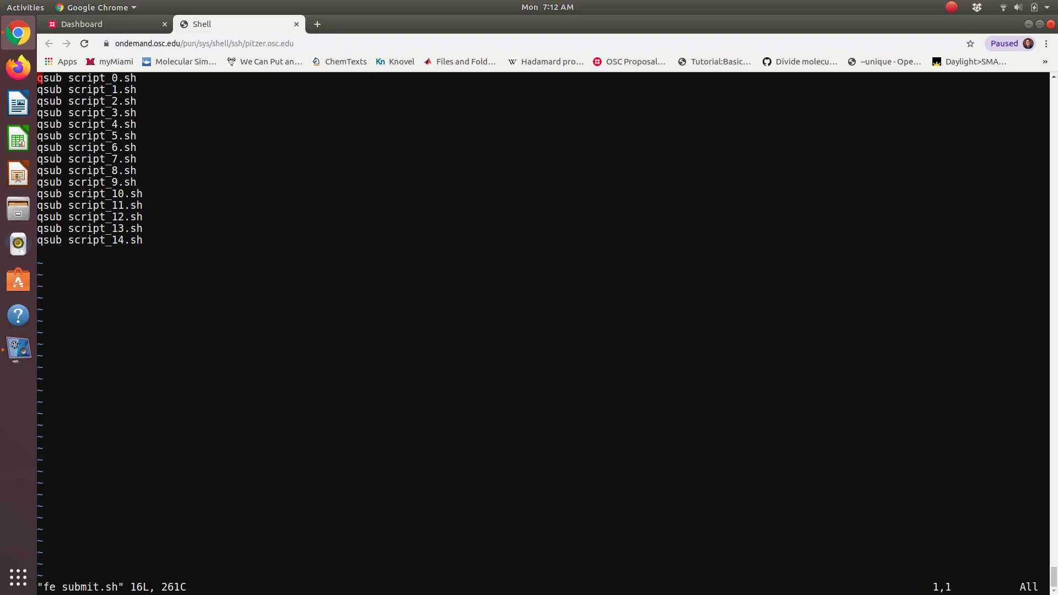
text(:q)
key(Return)
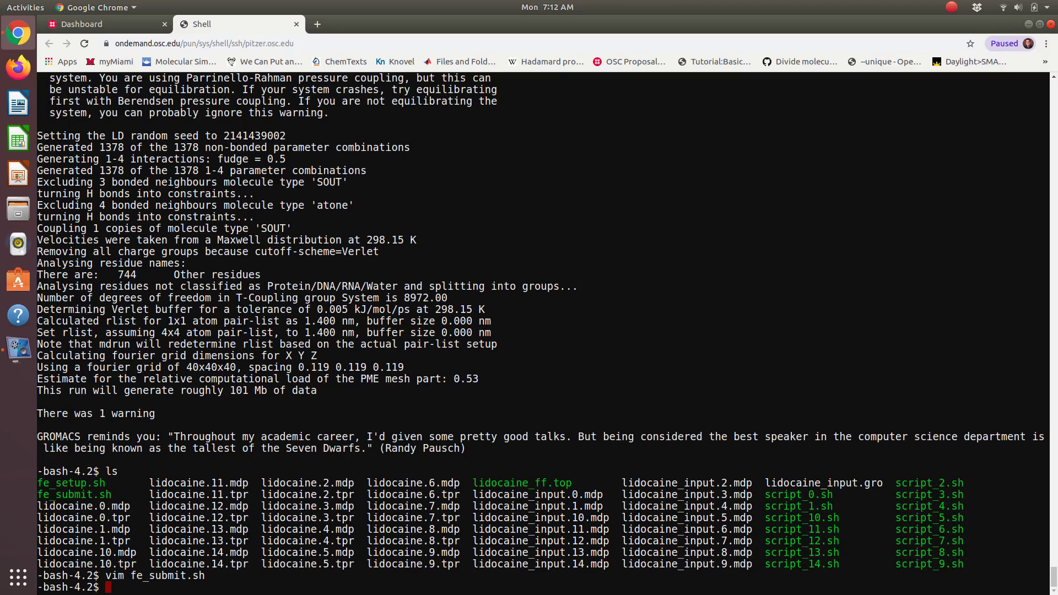
Run fe_submit.sh to queue the 15 acetone jobs and list the folder
text(./fe su)
key(Tab)
key(Return)
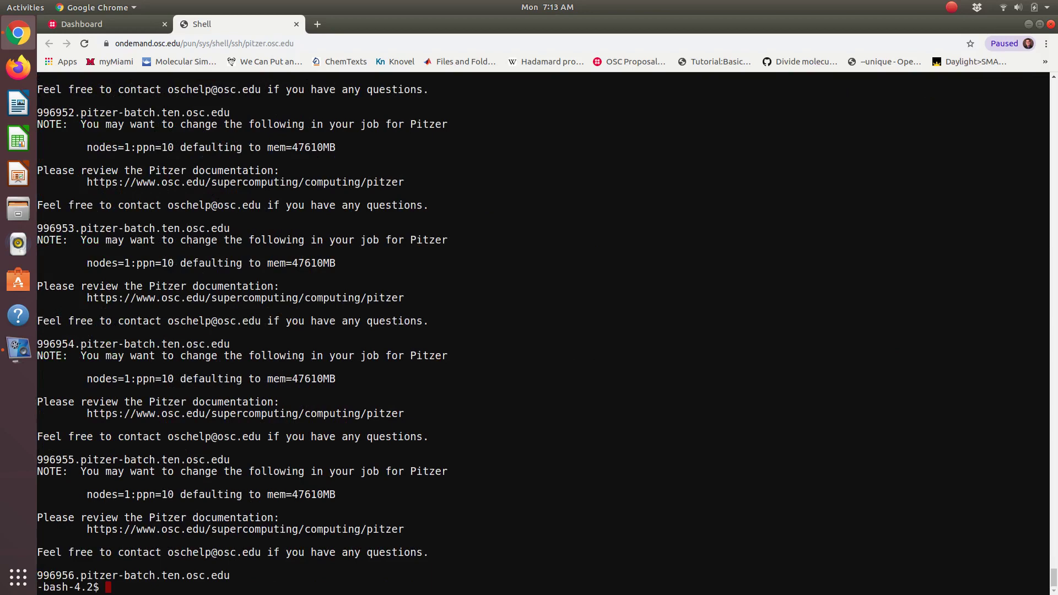
text(ls)
key(Return)
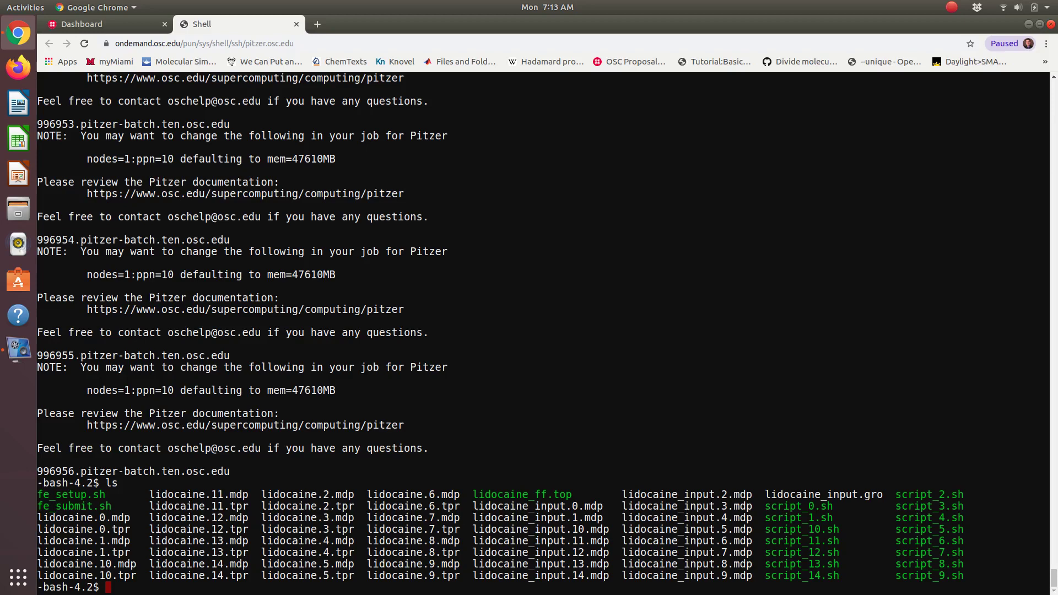
text(vim script_0)
key(Tab)
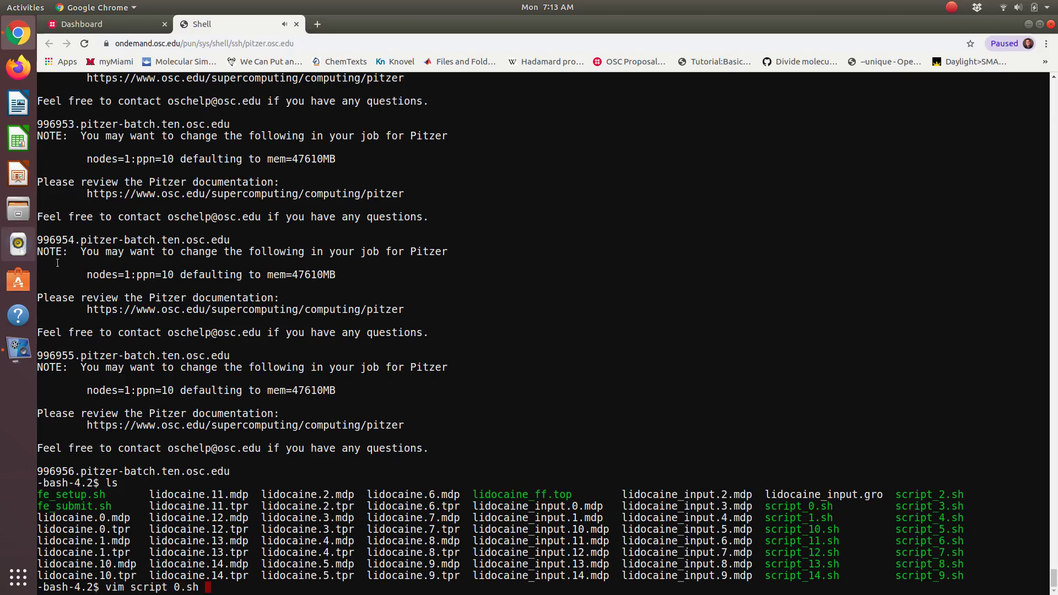
key(Return)
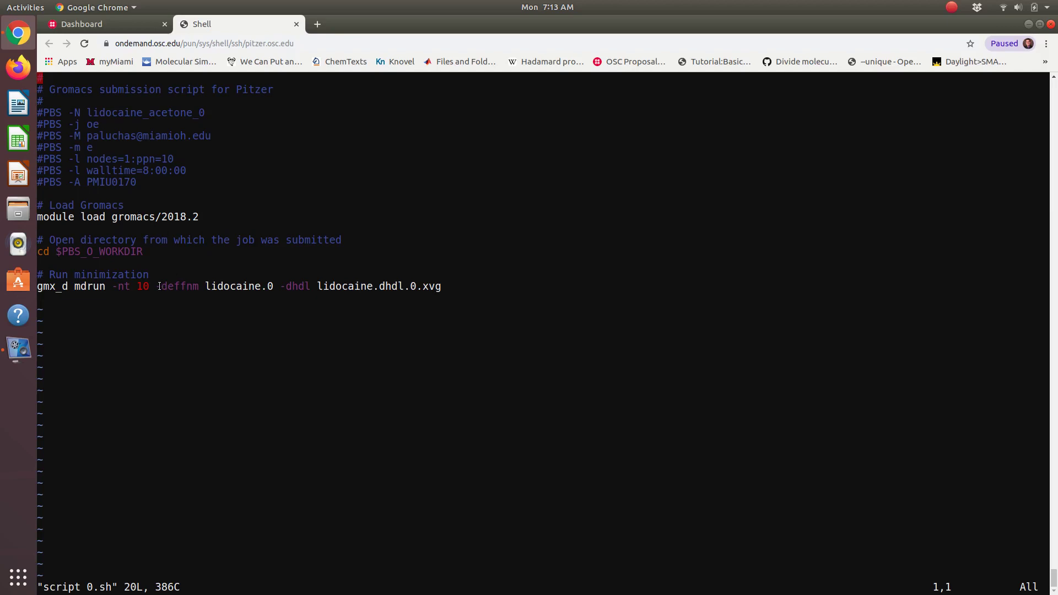
text(:q)
key(Return)
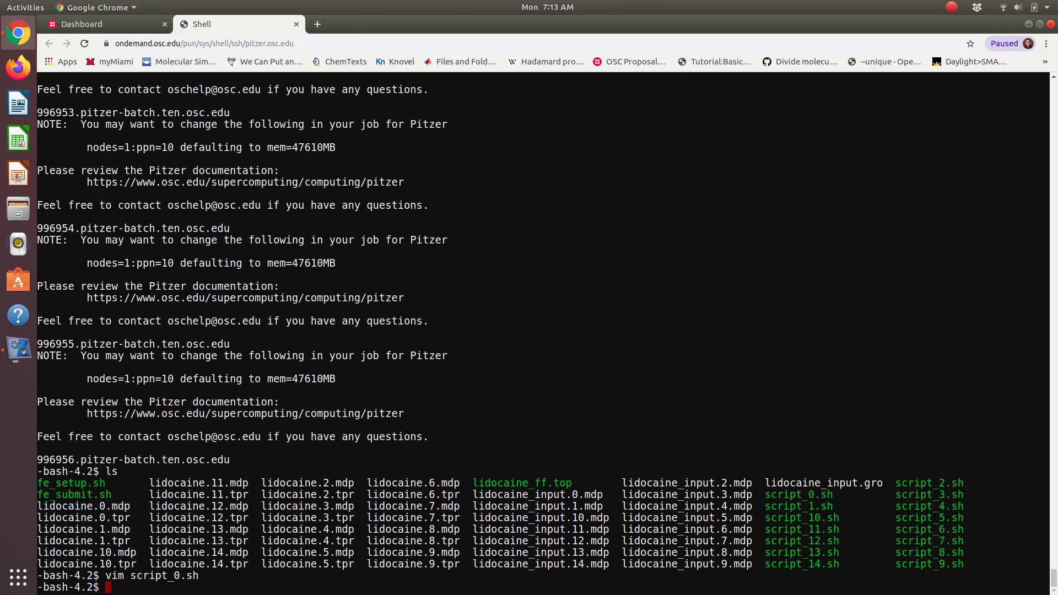
text(vim li)
key(Tab)
text(_input.0)
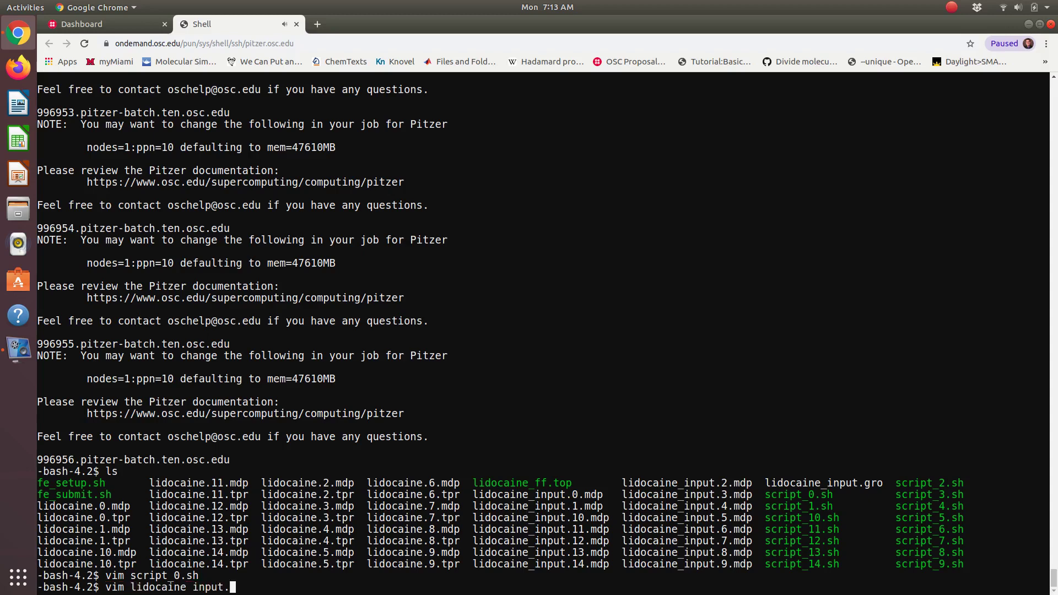
key(Tab)
key(Return)
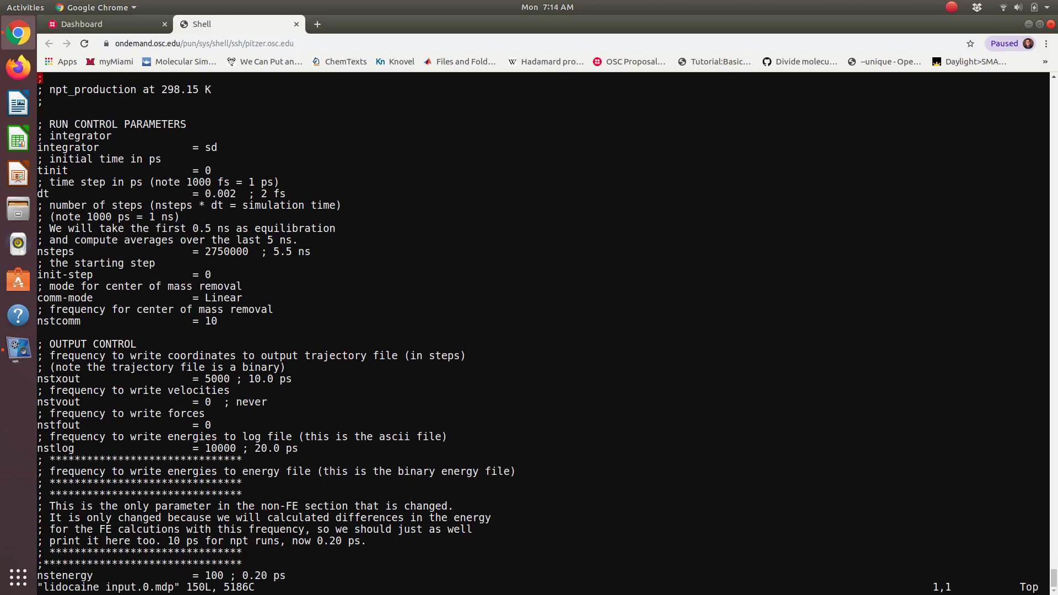
key(Down)
key(Down)
key(Down)
key(Down)
key(Down)
key(Right)
key(Right)
key(Right)
key(Right)
key(Right)
key(Right)
key(Right)
key(Right)
key(Right)
key(Right)
key(Right)
key(Down)
key(Right)
key(Right)
key(Right)
key(Right)
key(Right)
key(Right)
key(Right)
key(Right)
key(Right)
key(Right)
key(Right)
key(Right)
key(Right)
key(Right)
key(Right)
key(Right)
key(Right)
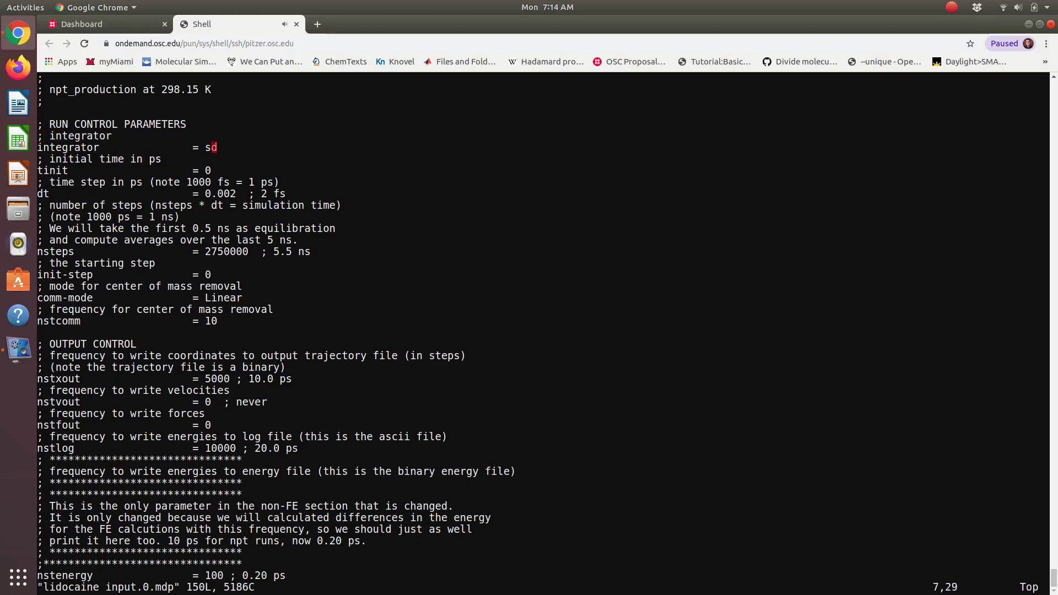
key(Down)
key(Up)
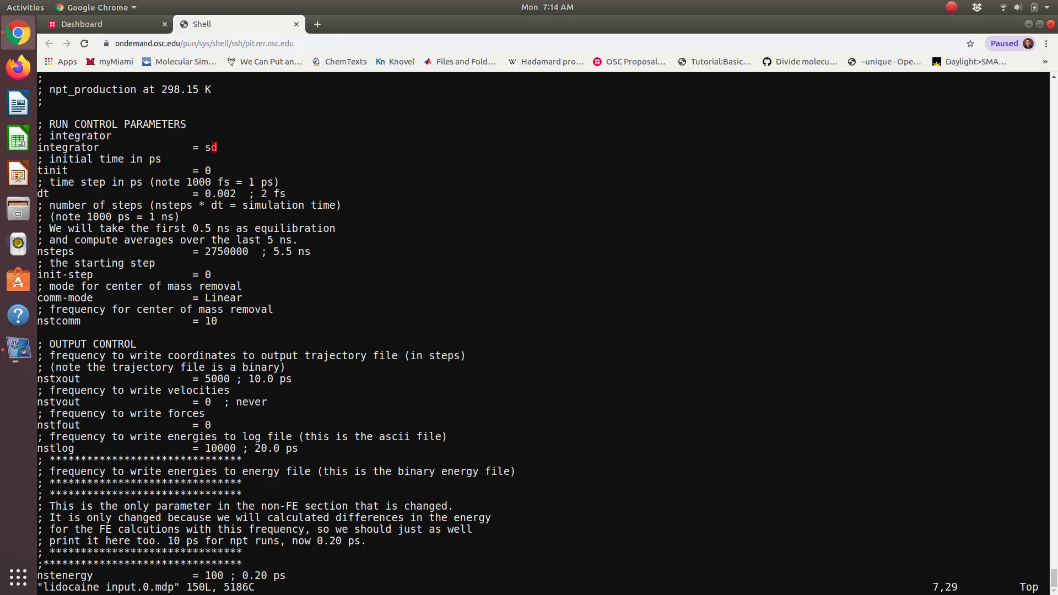
key(Down)
key(Down)
key(Down)
key(Down)
key(Down)
key(Down)
key(Down)
key(Down)
key(Down)
key(Down)
key(Down)
key(Down)
key(Down)
key(Down)
key(Down)
key(Down)
key(Down)
key(Down)
key(Down)
key(Down)
key(Down)
key(Down)
key(Down)
key(Down)
key(Down)
key(Down)
key(Down)
key(Down)
key(Down)
key(Down)
key(Down)
key(Down)
key(Down)
key(Down)
key(Down)
key(Down)
key(Down)
key(Down)
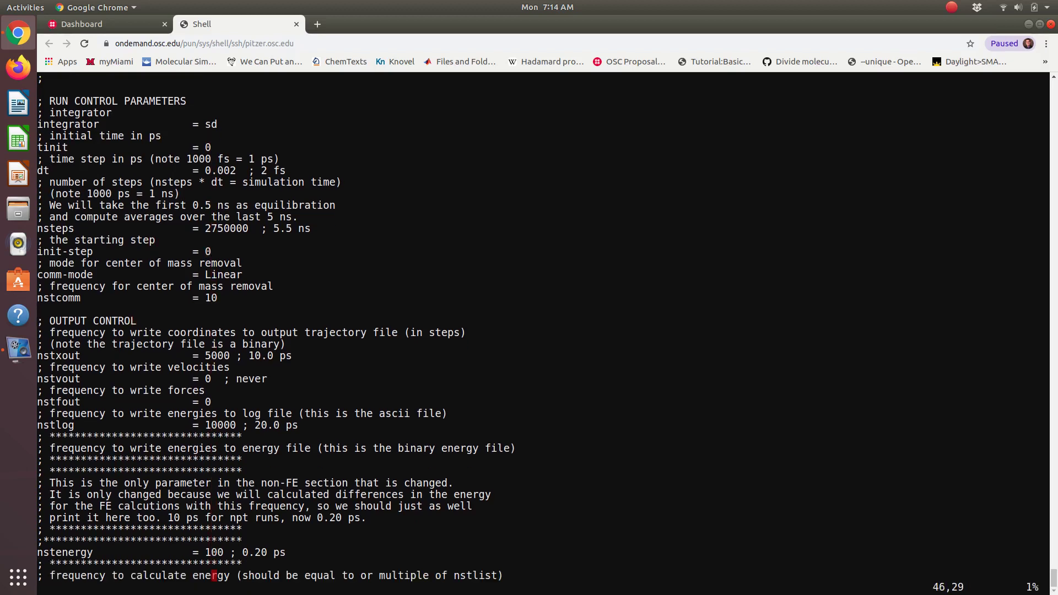
Move from nstenergy 100 through neighbor searching, PME electrostatics and Ewald settings to weak coupling
key(Up)
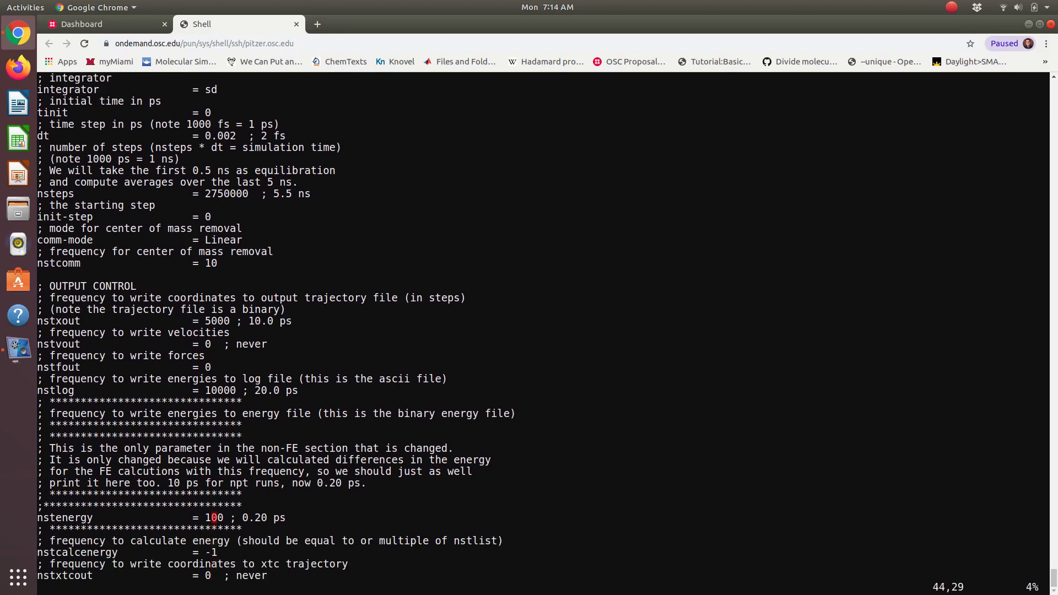
key(Down)
key(Down)
key(Up)
key(Up)
key(Down)
key(Down)
key(Down)
key(Down)
key(Down)
key(Down)
key(Down)
key(Down)
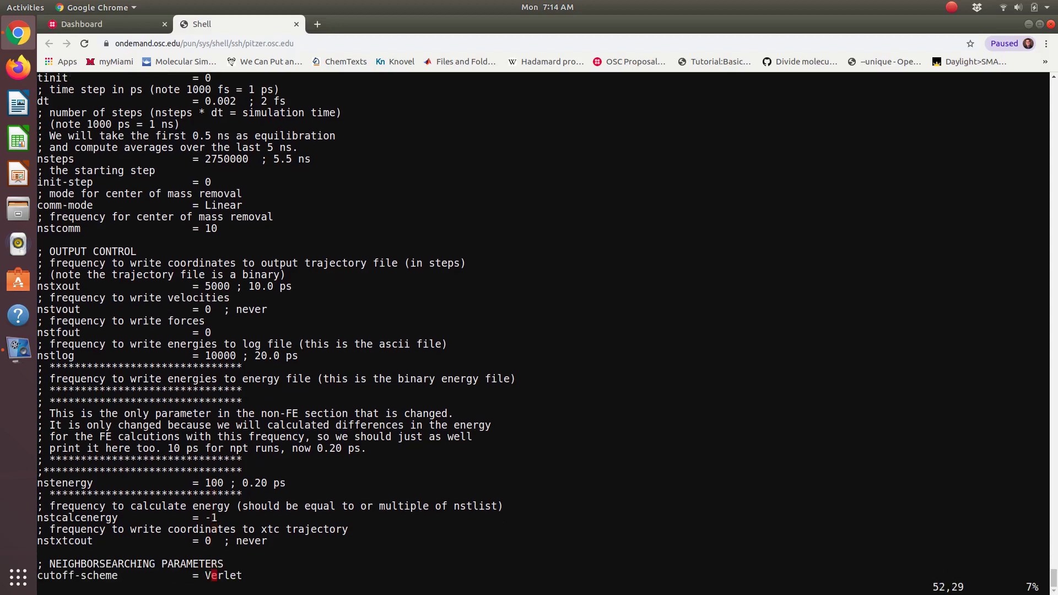
key(Down)
key(Down)
key(Down)
key(Down)
key(Down)
key(Down)
key(Down)
key(Down)
key(Down)
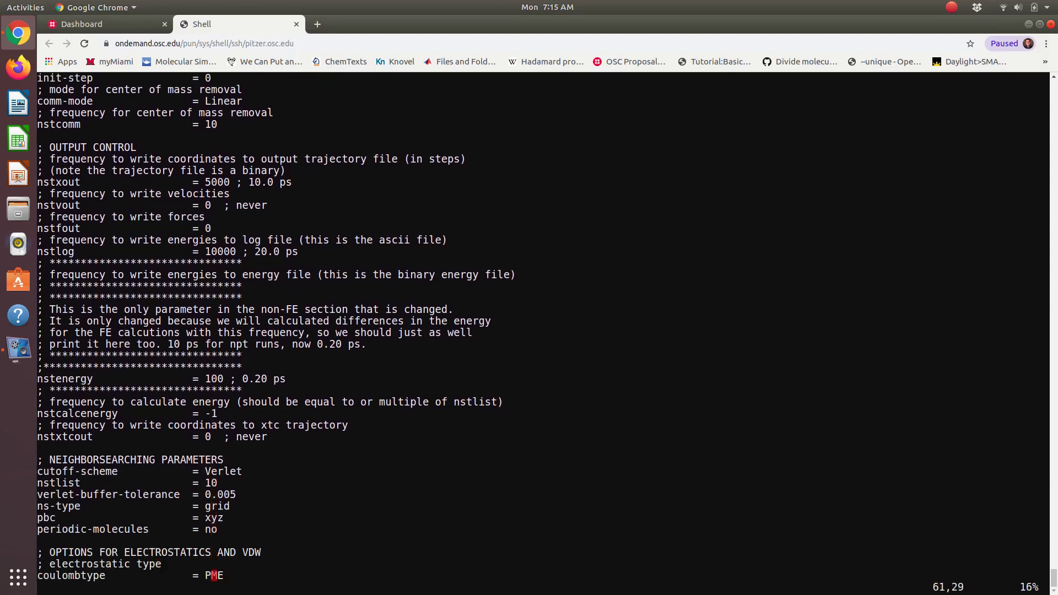
key(Down)
key(Down)
key(Down)
key(Down)
key(Down)
key(Down)
key(Down)
key(Down)
key(Down)
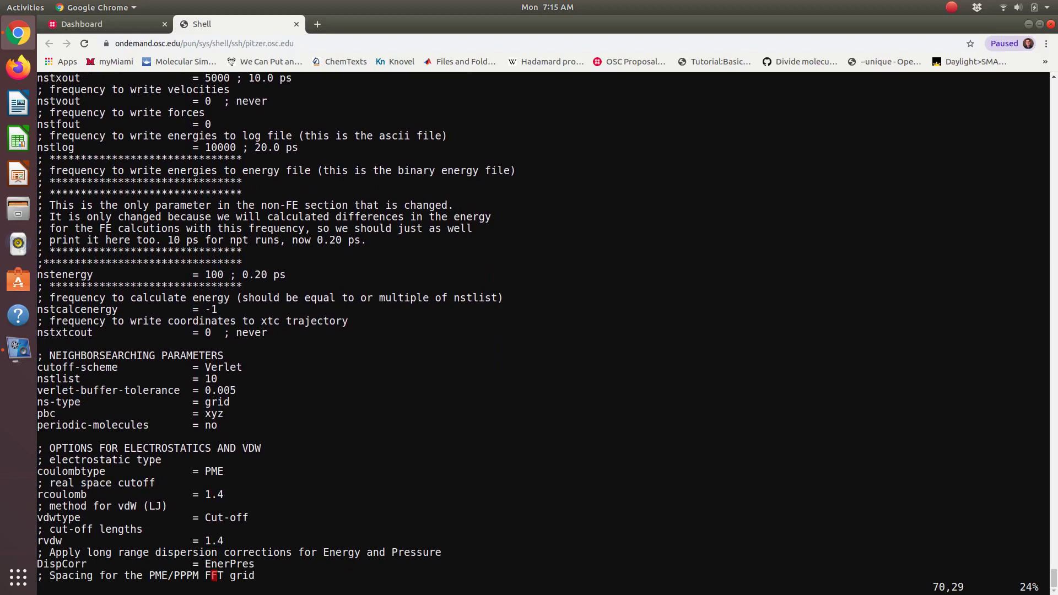
key(Down)
key(Down)
key(Down)
key(Down)
key(Down)
key(Down)
key(Down)
key(Down)
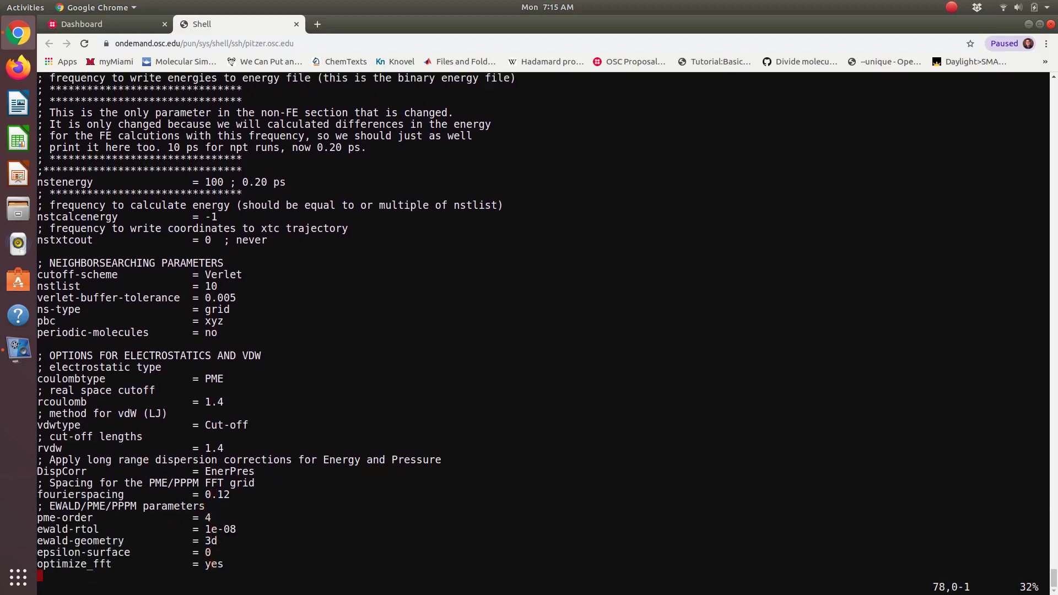
key(Down)
key(Down)
key(Down)
key(Up)
key(Up)
key(Up)
key(Up)
key(Up)
key(Up)
key(Up)
key(Up)
key(Up)
key(Up)
key(Up)
key(Up)
key(Up)
key(Up)
key(Up)
key(Up)
key(Up)
key(Up)
key(Up)
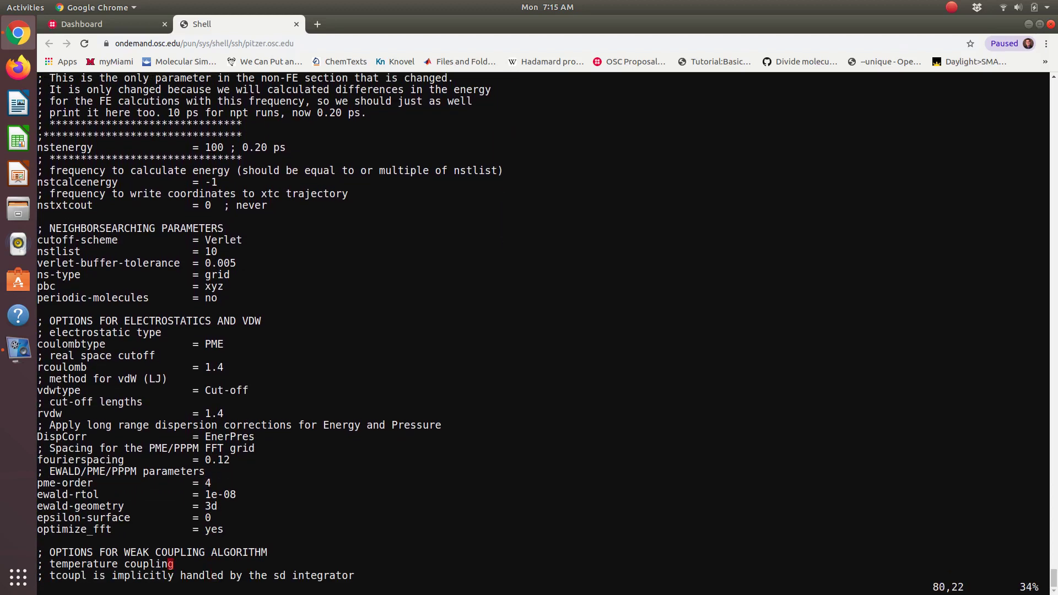
key(Up)
key(Up)
key(Up)
key(Up)
key(Up)
key(Up)
key(Up)
key(Up)
key(Down)
key(Down)
key(Down)
key(Down)
key(Down)
key(Down)
key(Down)
key(Down)
key(Down)
key(Down)
key(Down)
key(Down)
key(Down)
key(Down)
key(Down)
key(Down)
key(Down)
key(Down)
key(Down)
key(Down)
key(Down)
key(Down)
key(Down)
key(Down)
key(Down)
key(Down)
key(Down)
key(Down)
key(Down)
key(Down)
key(Down)
key(Down)
key(Down)
key(Down)
key(Down)
key(Down)
key(Down)
key(Down)
key(Down)
key(Down)
key(Down)
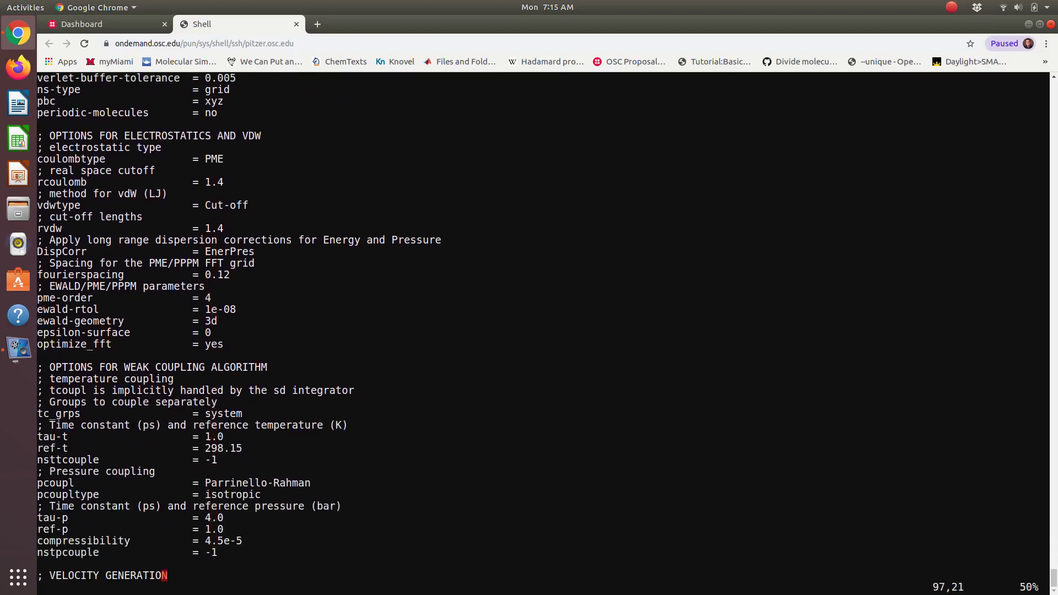
Check ref-p 1.0, ref-t 298.15 and tau-t 1.0, then move down to lincs-iter 2
key(Up)
key(Up)
key(Up)
key(Up)
key(Up)
key(Up)
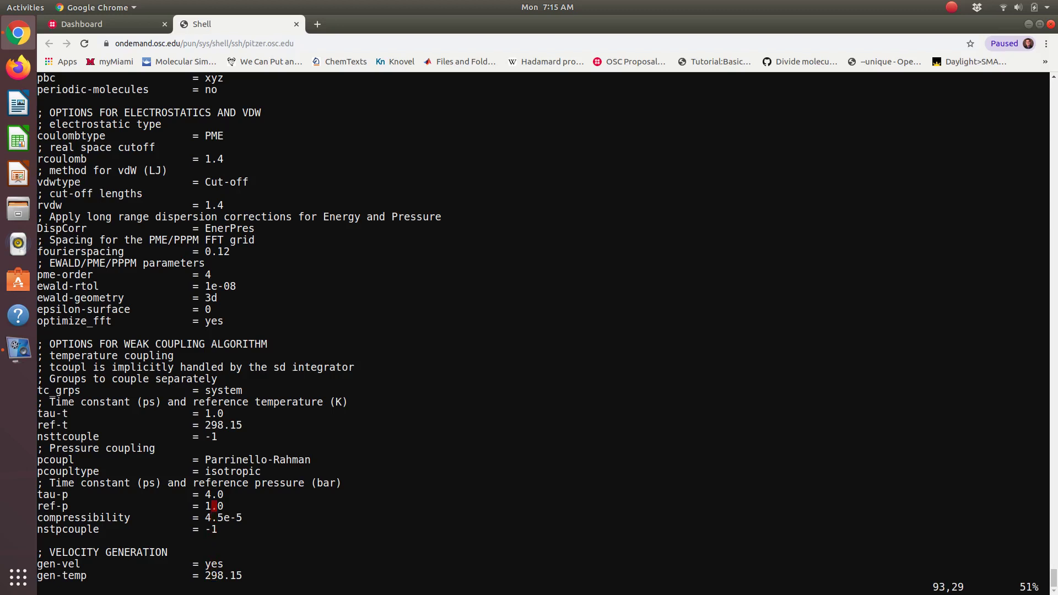
key(Up)
key(Up)
key(Up)
key(Up)
key(Up)
key(Up)
key(Up)
key(Up)
key(Down)
key(Down)
key(Up)
key(Up)
key(Down)
key(Down)
key(Down)
key(Down)
key(Down)
key(Down)
key(Down)
key(Down)
key(Down)
key(Down)
key(Down)
key(Down)
key(Down)
key(Down)
key(Down)
key(Down)
key(Down)
key(Down)
key(Down)
key(Down)
key(Down)
key(Down)
key(Down)
key(Down)
key(Down)
key(Down)
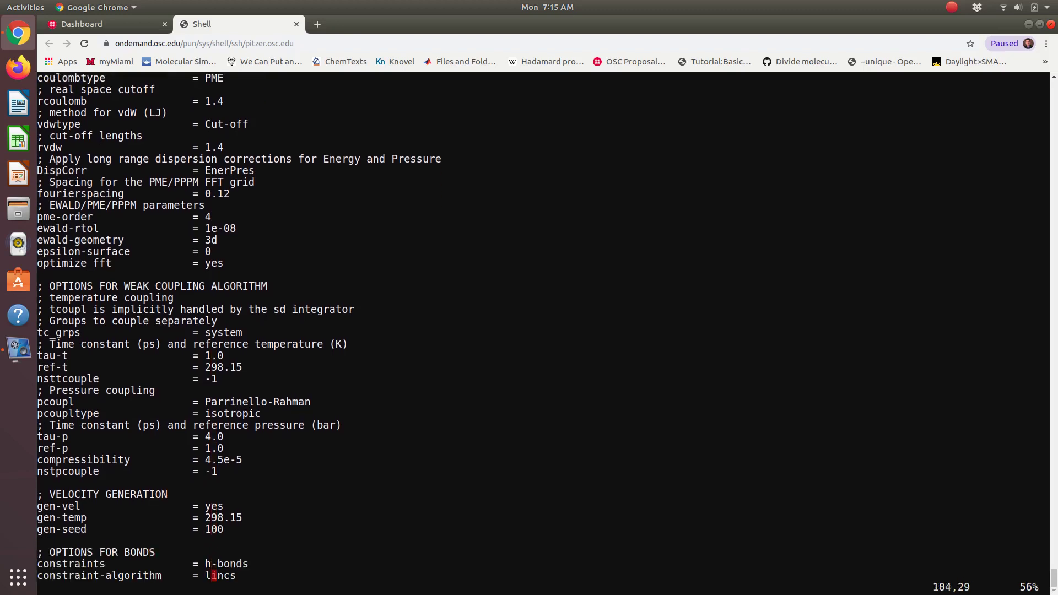
key(Down)
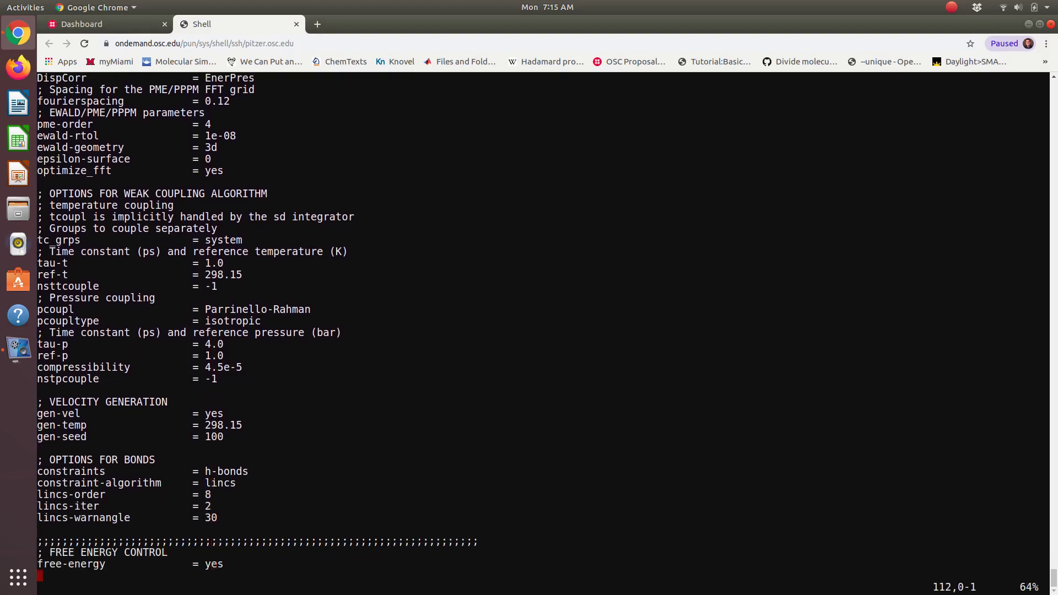
key(Up)
key(Up)
key(Up)
key(Up)
key(Up)
key(Up)
key(Up)
key(Up)
key(Up)
key(Up)
key(Up)
key(Up)
key(Up)
key(Up)
key(Down)
key(Down)
key(Down)
key(Down)
key(Down)
key(Down)
key(Down)
key(Down)
key(Down)
key(Down)
key(Down)
key(Down)
key(Down)
Move to the file's end, then back to couple-lambda1 vdw-q, sc-alpha 0.5 and couple-moltype SOUT
key(Down)
key(Down)
key(Down)
key(Down)
key(Down)
key(Down)
key(Down)
key(Down)
key(Down)
key(Down)
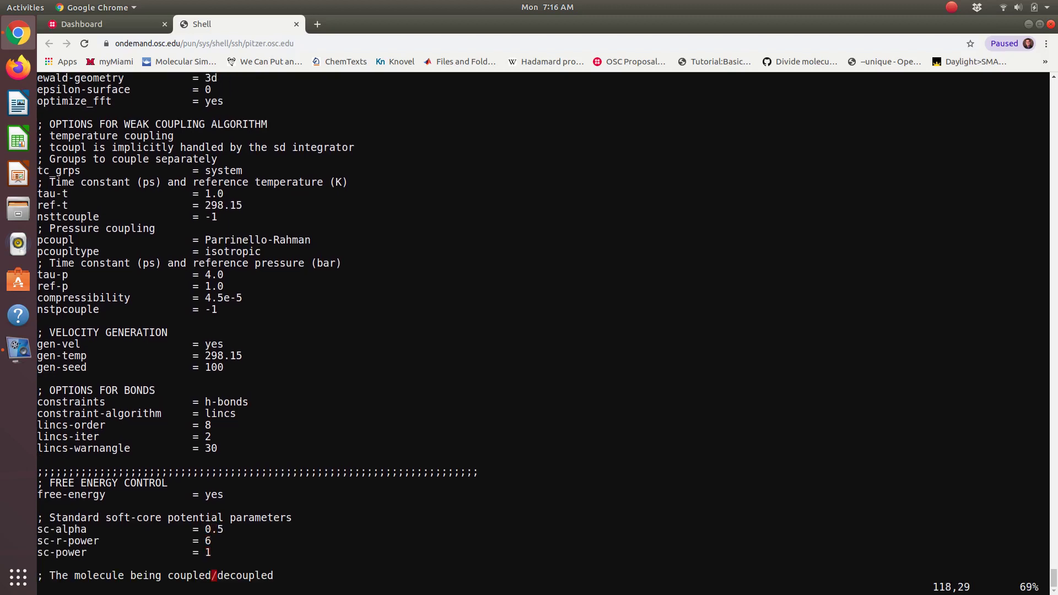
key(Down)
key(Down)
key(Down)
key(Down)
key(Down)
key(Down)
key(Down)
key(Down)
key(Down)
key(Down)
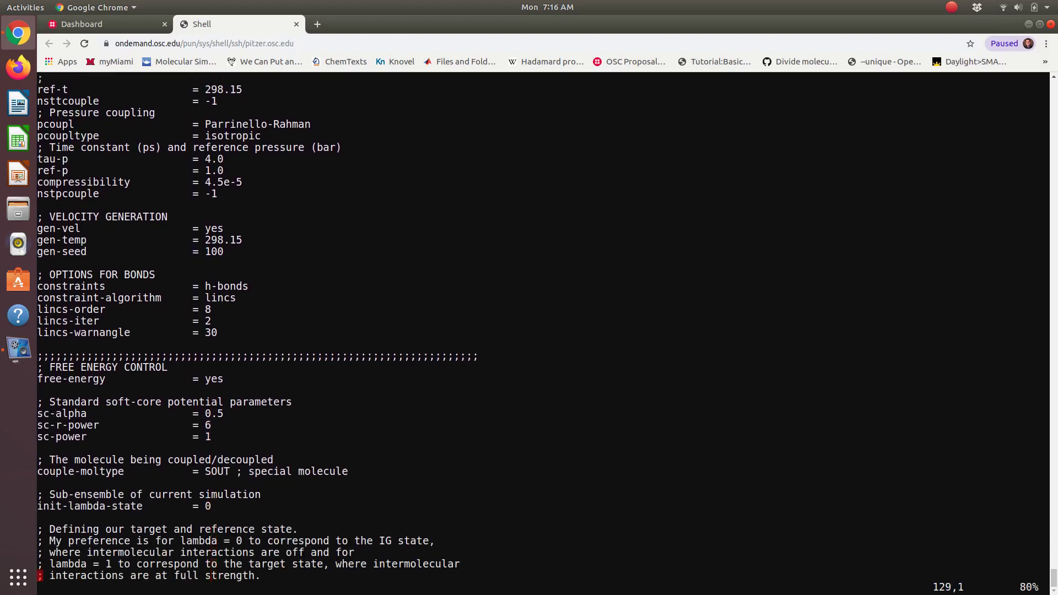
key(Down)
key(Down)
key(Down)
key(Down)
key(Down)
key(Down)
key(Down)
key(Down)
key(Down)
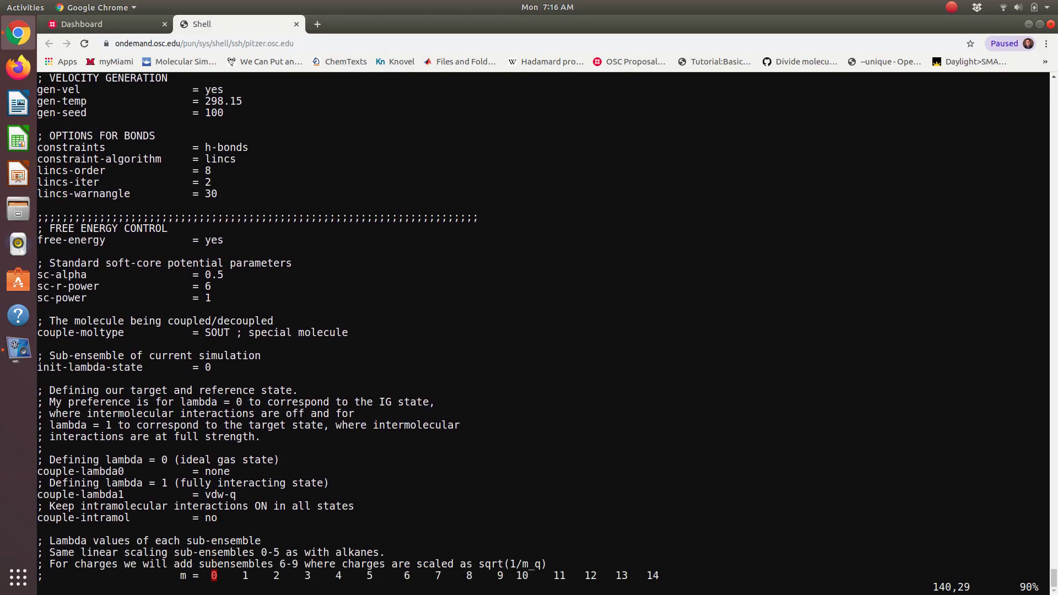
key(Down)
key(Down)
key(Down)
key(Down)
key(Down)
key(Down)
key(Down)
key(Down)
key(Down)
key(Down)
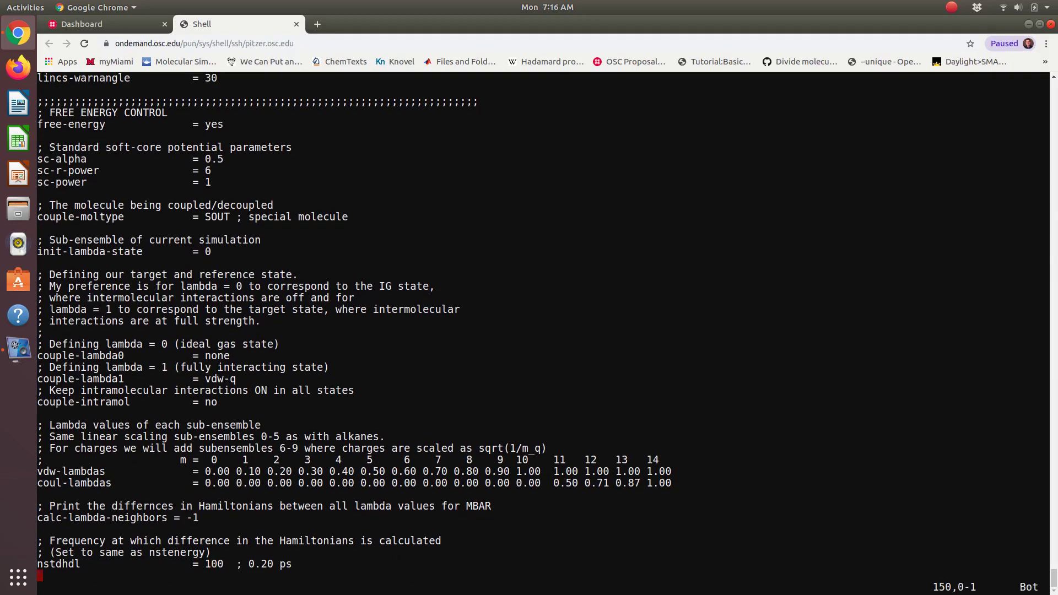
key(Up)
key(Up)
key(Up)
key(Up)
key(Up)
key(Up)
key(Up)
key(Up)
key(Up)
key(Up)
key(Up)
key(Up)
key(Up)
key(Up)
key(Up)
key(Up)
key(Up)
key(Up)
key(Up)
key(Up)
key(Up)
key(Up)
key(Up)
key(Up)
key(Up)
key(Up)
key(Up)
key(Up)
key(Up)
key(Up)
key(Up)
key(Up)
key(Up)
key(Up)
key(Up)
key(Up)
key(Up)
key(Up)
key(Up)
key(Right)
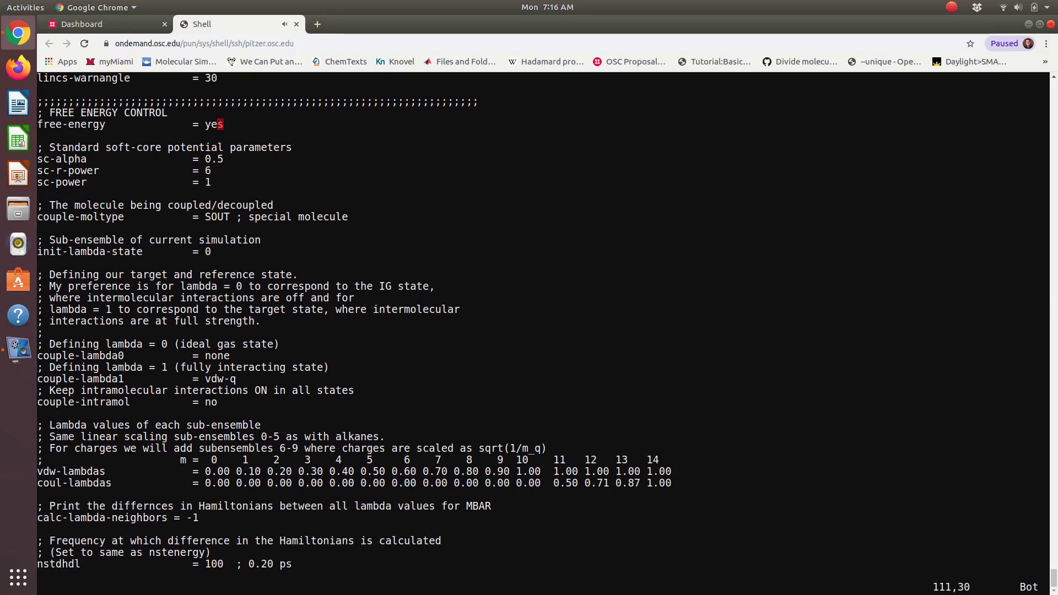
key(Down)
key(Down)
key(Down)
key(Down)
key(Down)
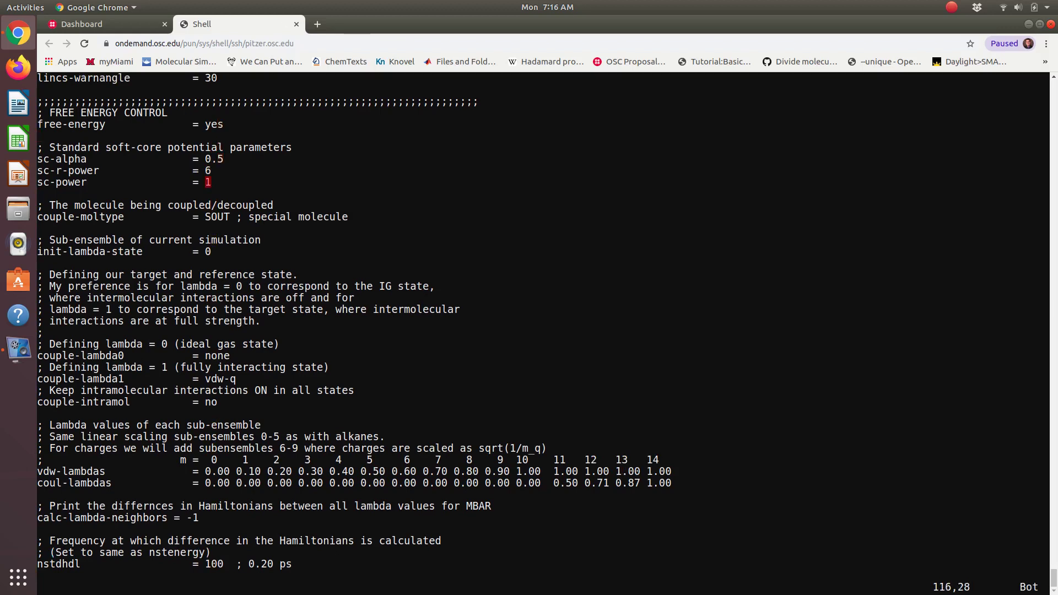
key(Down)
key(Up)
key(Up)
key(Up)
key(Down)
key(Down)
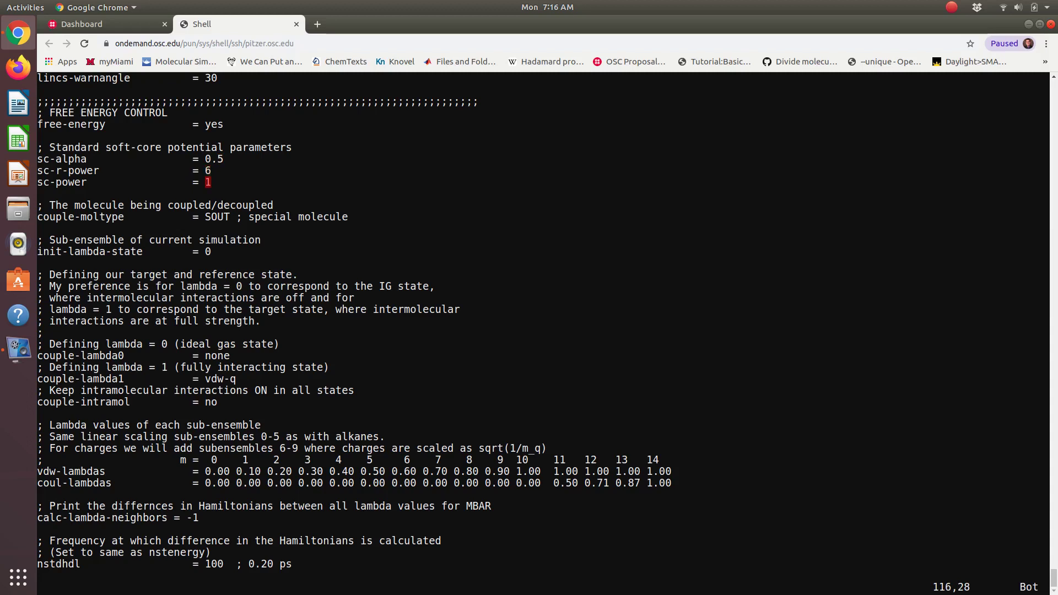
key(Down)
key(Down)
key(l)
key(l)
key(Down)
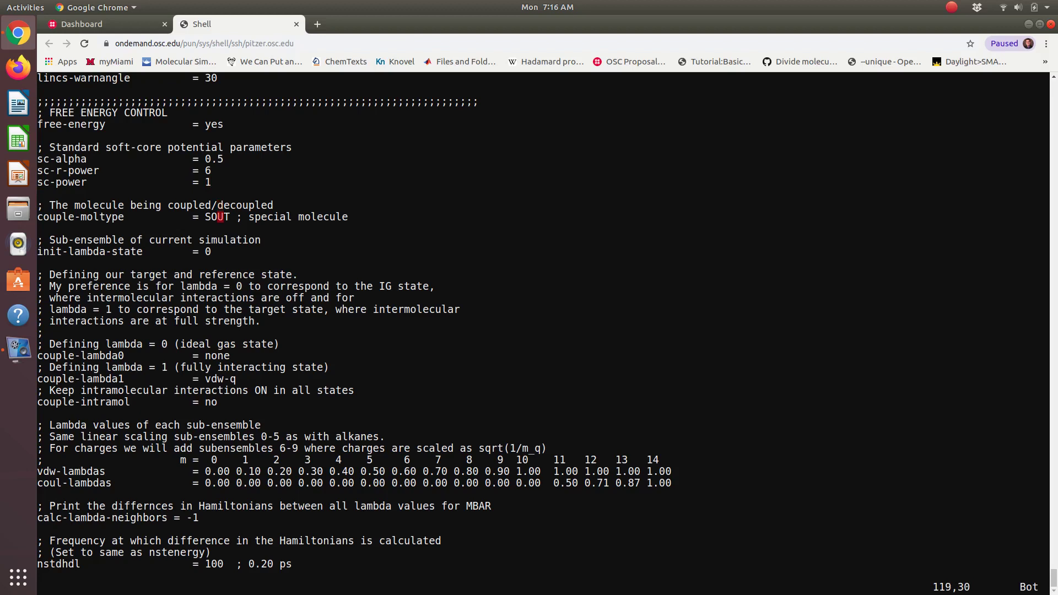
key(l)
key(l)
key(l)
key(h)
key(j)
key(k)
key(Down)
key(Down)
key(Down)
key(Down)
key(Down)
key(Down)
key(Down)
key(Right)
key(Right)
key(Right)
key(Right)
key(Down)
key(Down)
key(Down)
key(Down)
key(Down)
key(Up)
key(Down)
key(Down)
key(Down)
key(Down)
key(Down)
key(Down)
key(Down)
key(Down)
key(Down)
key(Down)
key(Down)
click(232, 460)
key(l)
key(l)
key(l)
key(l)
key(l)
key(l)
key(l)
key(l)
key(l)
key(l)
key(l)
key(l)
key(l)
key(l)
key(l)
key(l)
key(l)
key(l)
key(l)
key(l)
key(j)
key(h)
key(h)
key(h)
key(h)
key(h)
key(h)
key(h)
key(h)
key(h)
key(h)
key(h)
key(h)
key(h)
key(h)
key(h)
key(h)
key(h)
key(h)
key(h)
key(h)
key(j)
key(k)
key(j)
key(l)
key(l)
key(l)
key(j)
key(j)
key(j)
key(Down)
key(j)
key(j)
key(j)
key(k)
key(k)
key(k)
key(k)
key(k)
key(k)
key(k)
key(k)
key(k)
key(k)
key(k)
key(k)
key(k)
key(k)
key(k)
key(k)
key(k)
key(k)
key(k)
key(k)
key(k)
key(k)
key(k)
key(k)
key(k)
key(k)
key(k)
key(k)
key(k)
key(k)
key(k)
key(k)
key(k)
key(k)
key(k)
key(k)
key(k)
key(k)
key(k)
key(k)
key(k)
key(k)
key(k)
key(k)
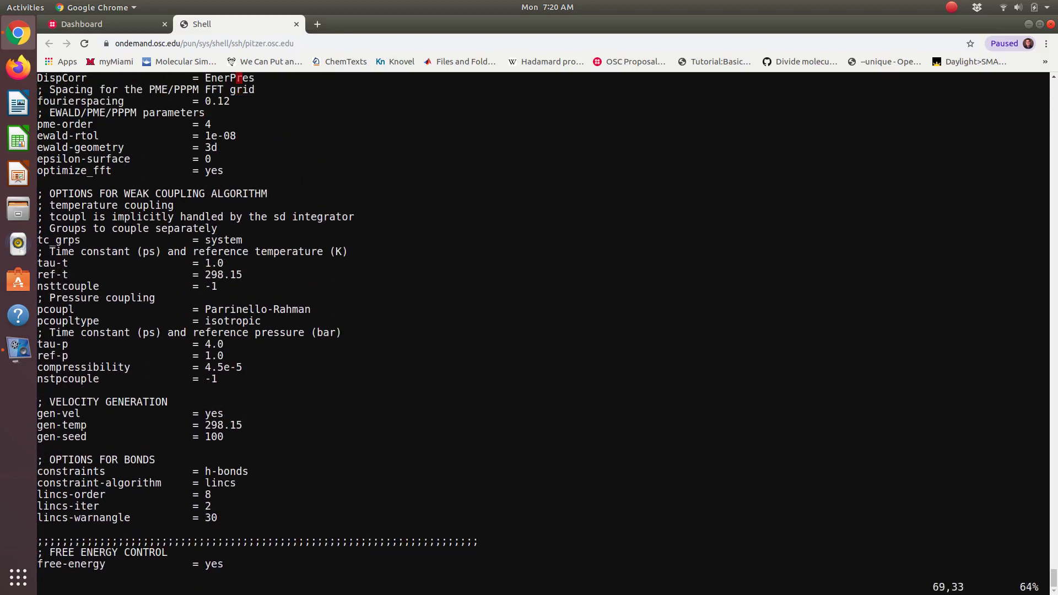
key(k)
key(k)
key(k)
key(k)
key(k)
key(k)
key(k)
key(k)
key(k)
key(k)
key(k)
key(j)
key(j)
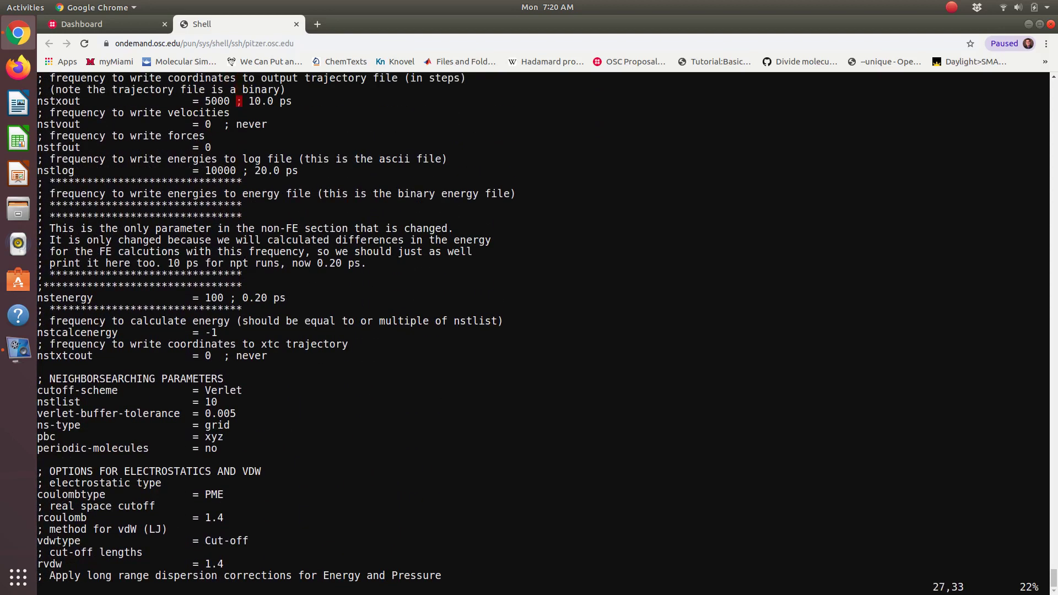
key(j)
key(j)
key(j)
key(j)
key(j)
key(j)
key(j)
key(j)
key(j)
key(j)
key(j)
key(j)
key(j)
key(j)
key(j)
key(j)
Quit the mdp file, move into the diethylether fe_calculation folder and list its files
text(:q)
key(Return)
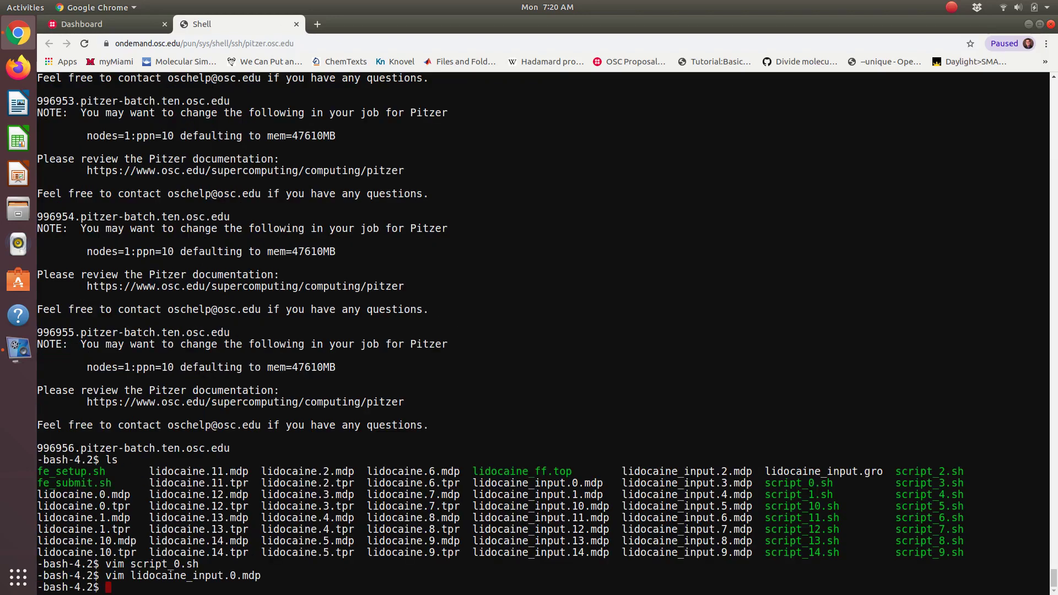
text(cd ../../di)
key(Tab)
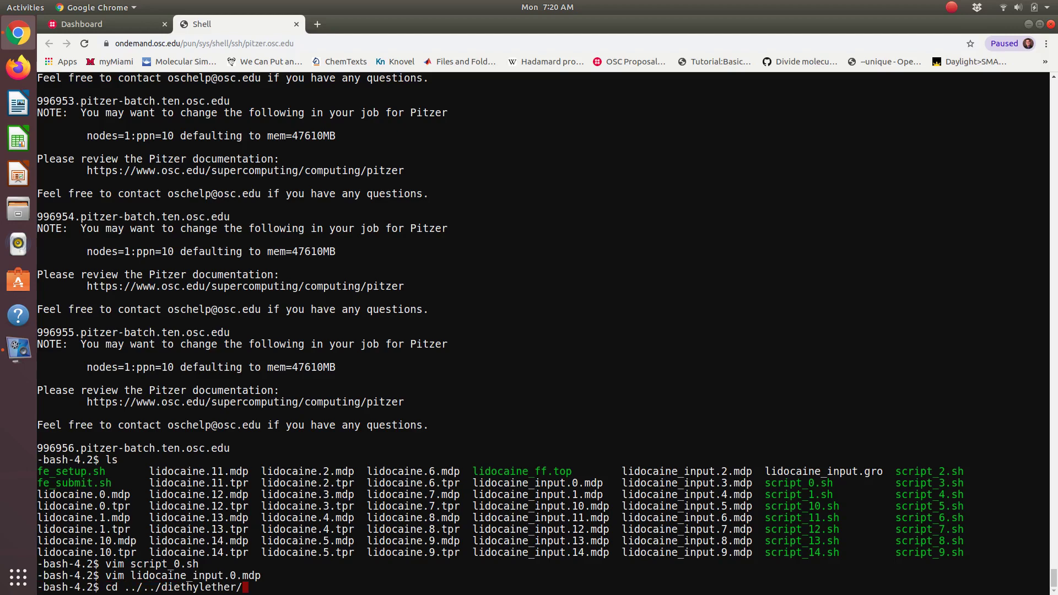
text(f)
key(Tab)
key(Return)
text(ls)
key(Return)
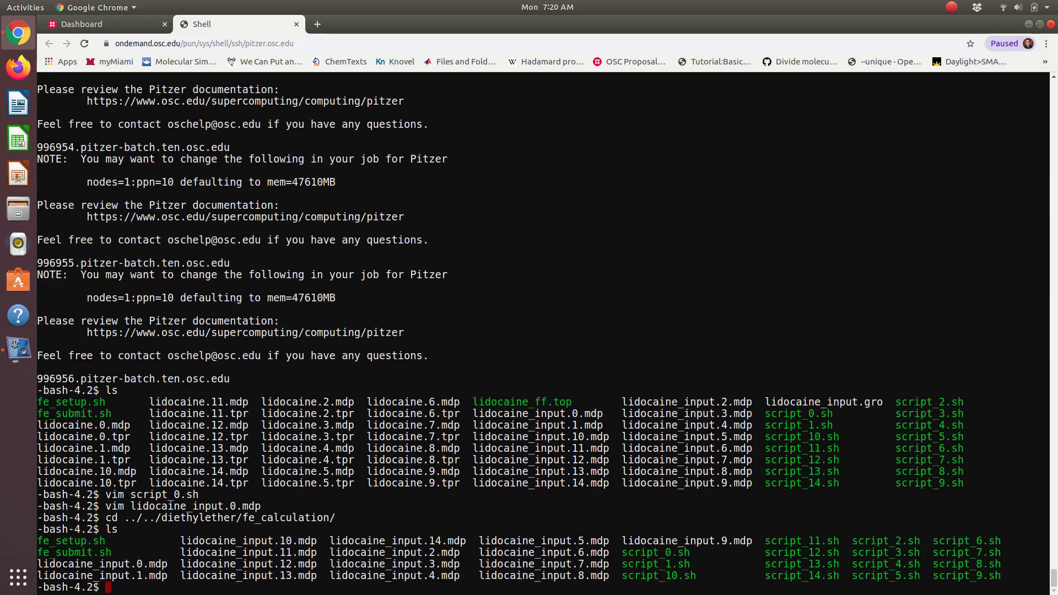
Review script_0.sh (job lidocaine_diethylether_0) in vim and close it unchanged
text(vim script)
key(Return)
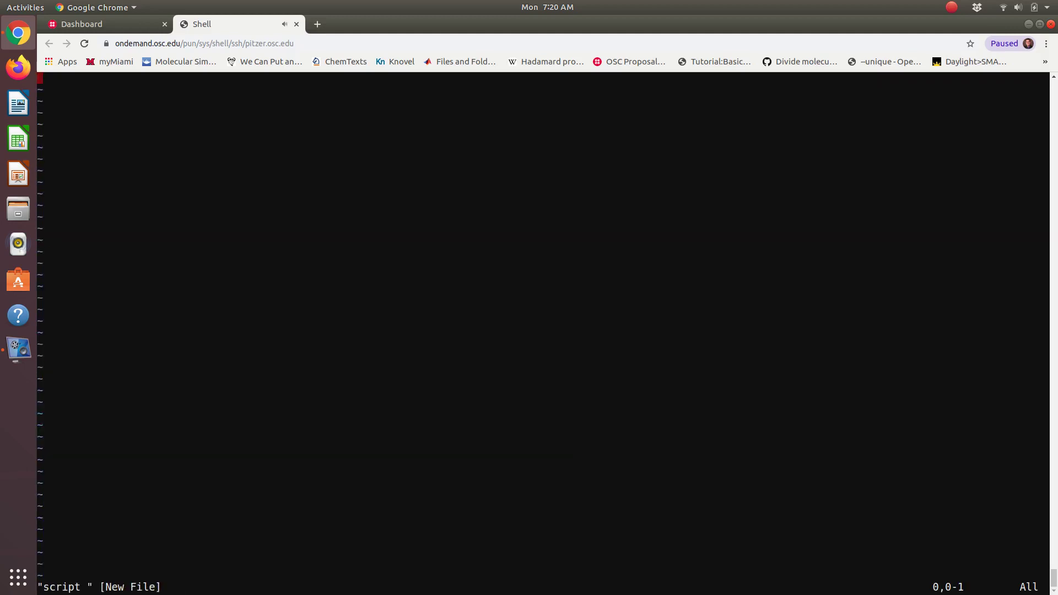
text(:q)
key(Return)
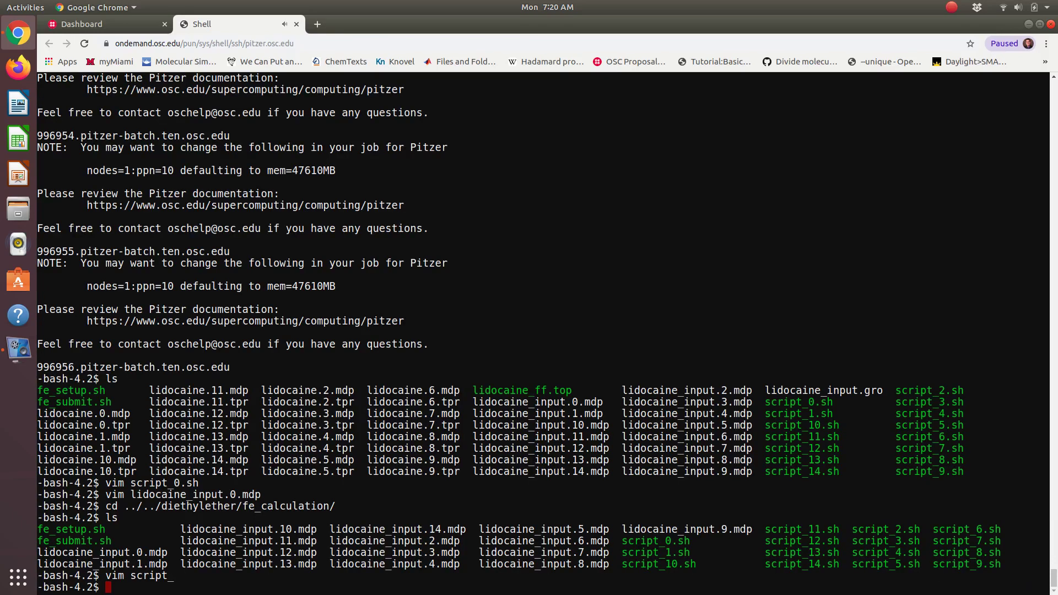
key(Up)
text(0)
key(Tab)
key(Return)
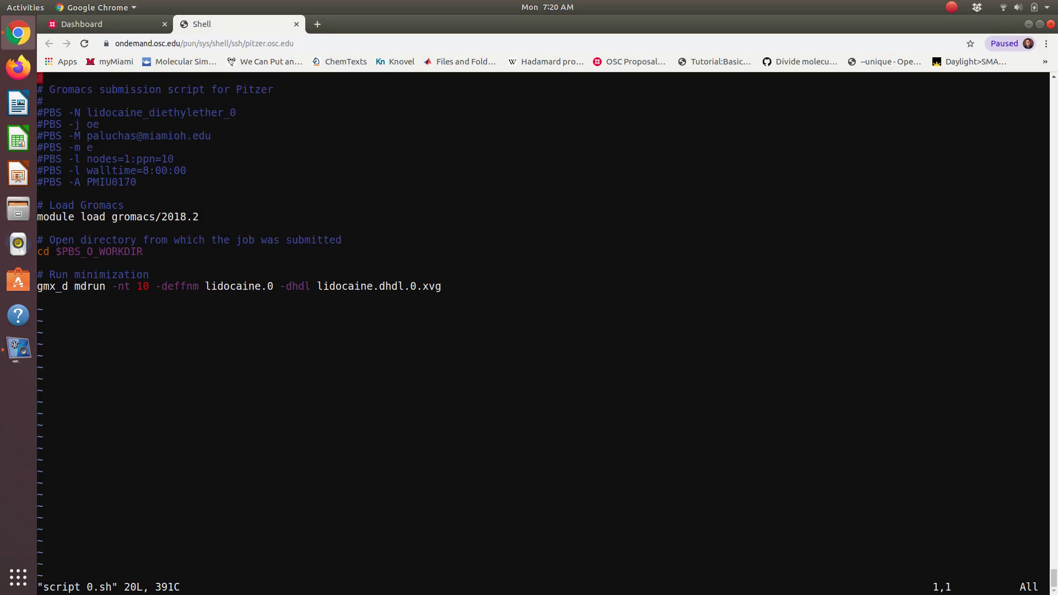
text(:q)
key(Return)
Enter the vim command for fe_setup.sh at the prompt
text(.)
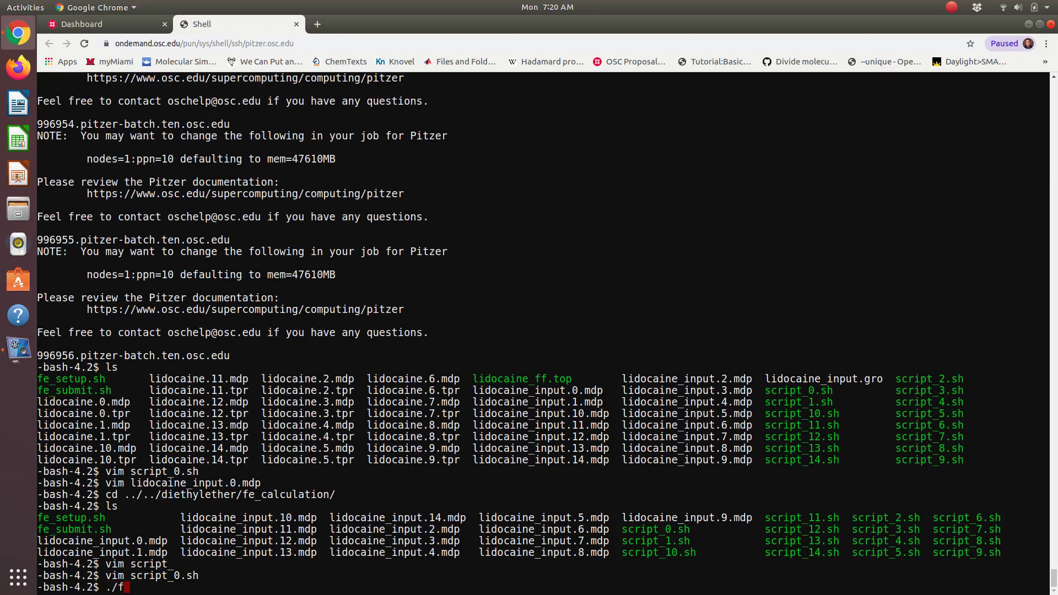
key(BackSpace)
text(vim fe set)
key(Tab)
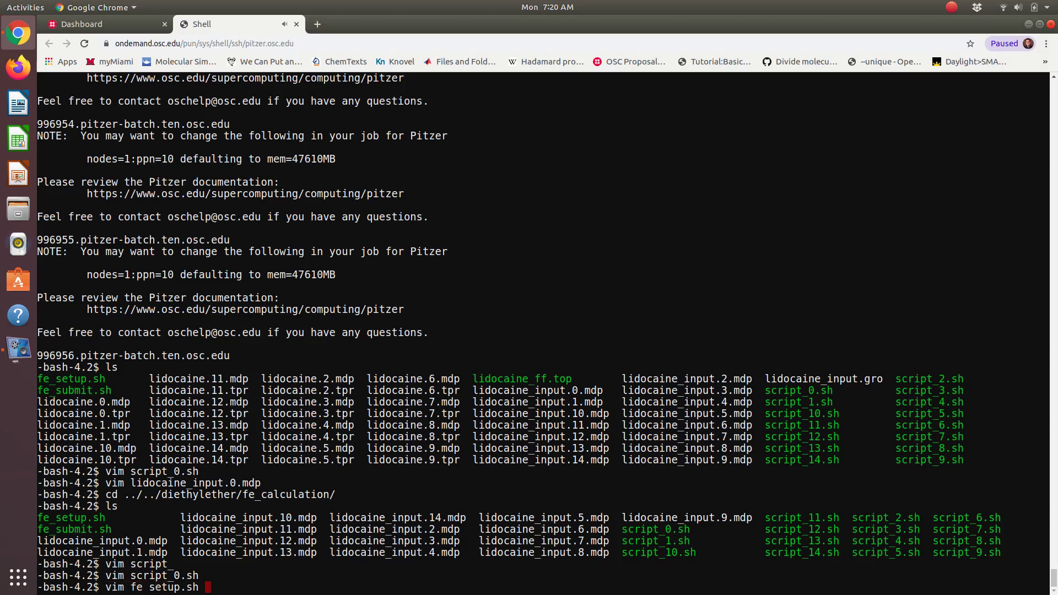
View fe_setup.sh, then run fe_setup.sh and fe_submit.sh to queue the 15 diethylether jobs
key(Return)
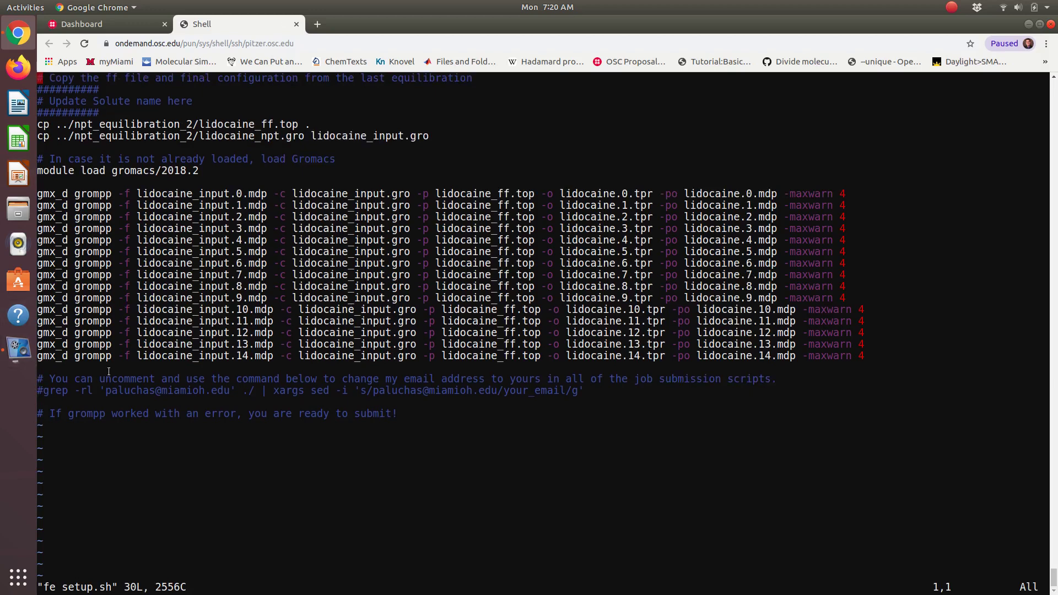
text(:q)
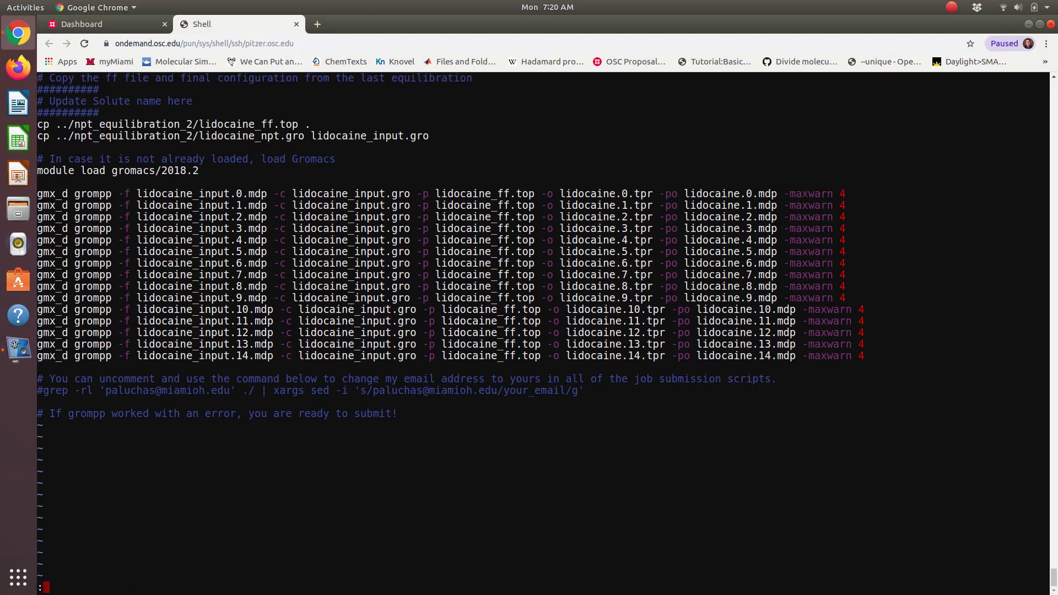
key(Return)
text(./fe_setup.sh)
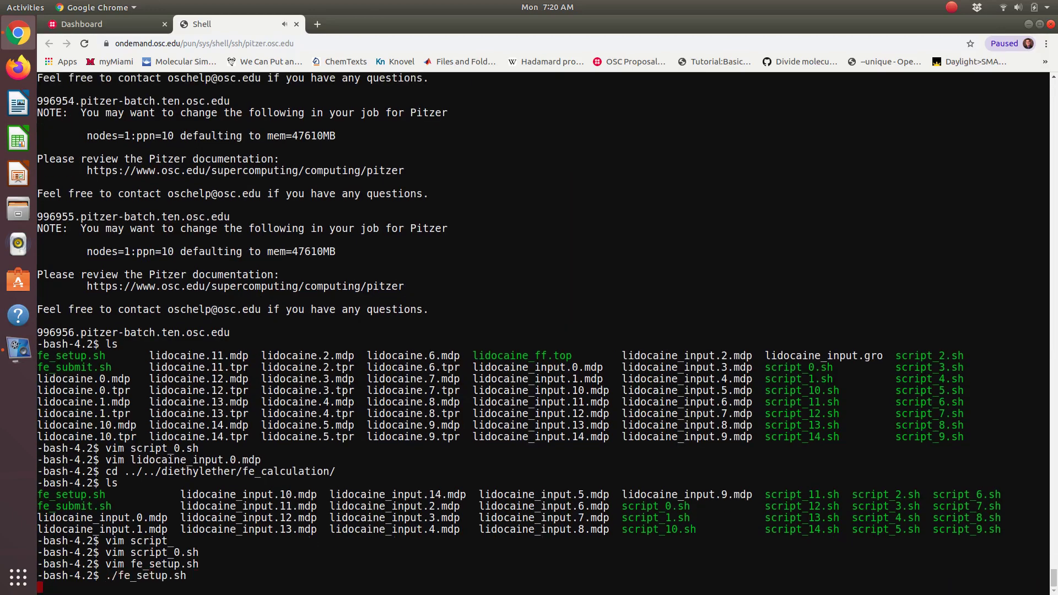
key(Return)
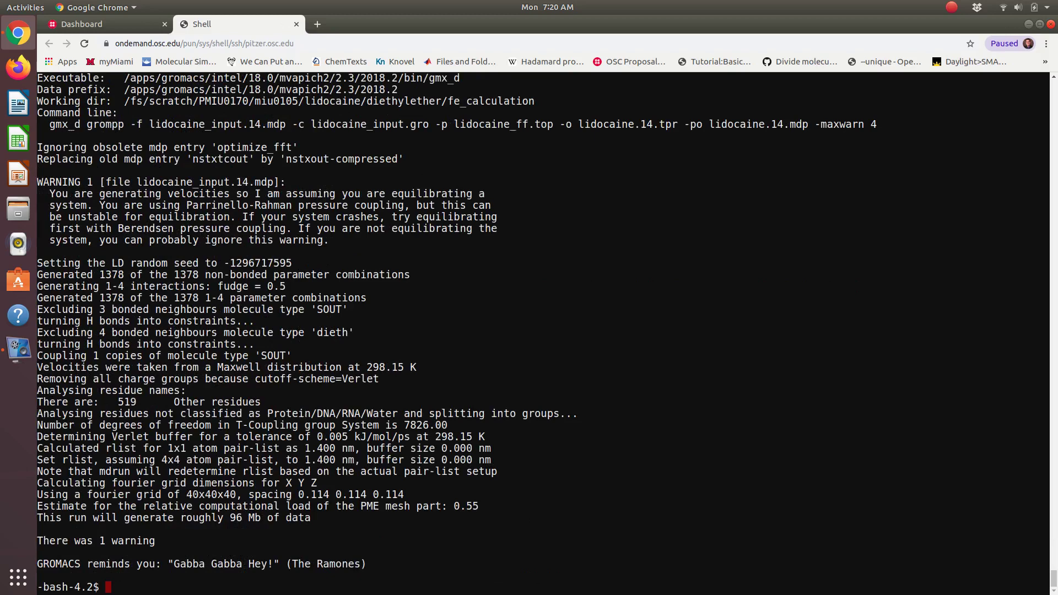
text(./fe submit.sh)
key(Return)
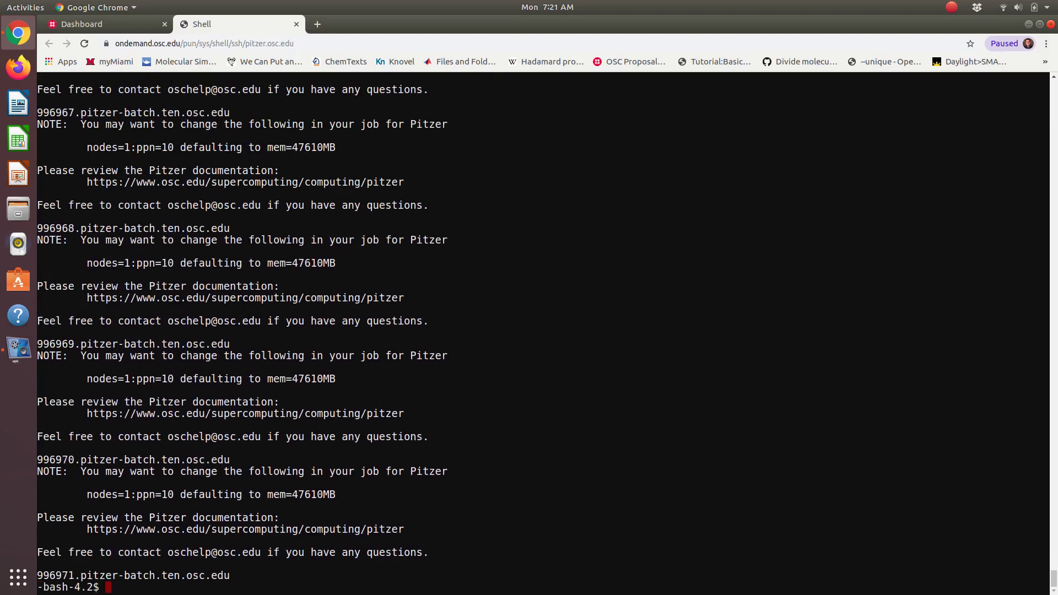
Move into the ethanol folder, list it, then enter its fe_calculation folder
text(cd ../../)
key(Tab)
key(Tab)
text(det)
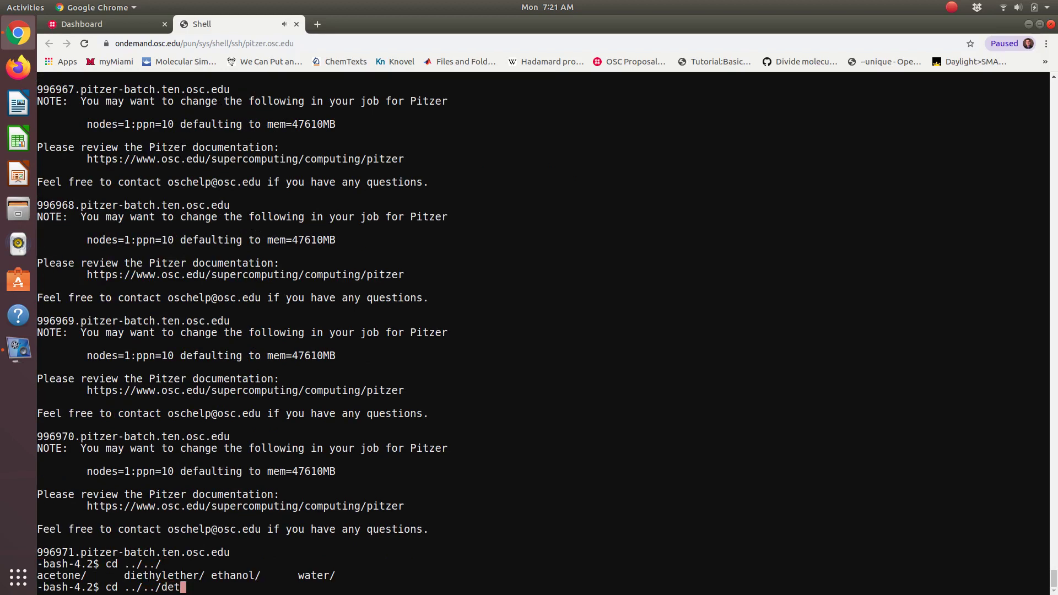
key(BackSpace)
key(BackSpace)
key(BackSpace)
key(BackSpace)
text(et)
text(/e)
key(Tab)
key(Return)
text(ls)
key(Return)
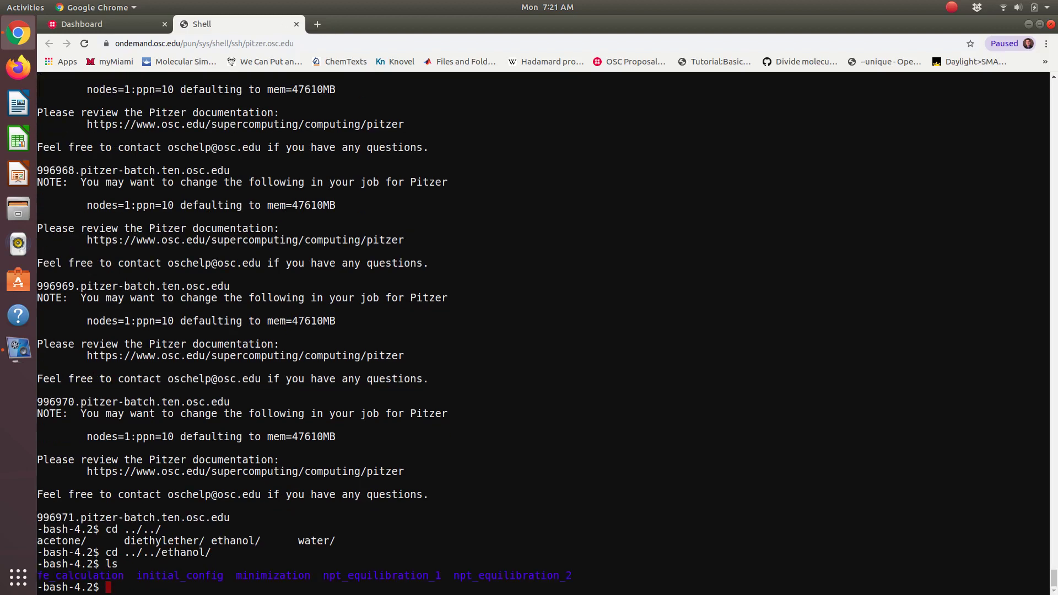
text(cd f)
key(Tab)
key(Return)
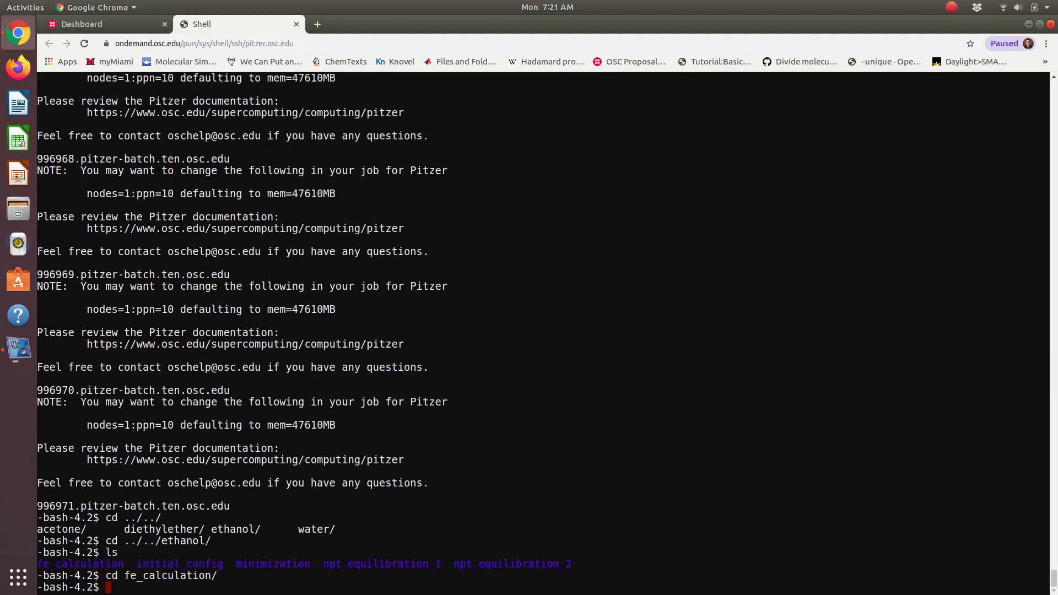
Run fe_setup.sh and fe_submit.sh to queue the 15 ethanol jobs (996972–996986)
text(./fe se)
key(Tab)
key(Return)
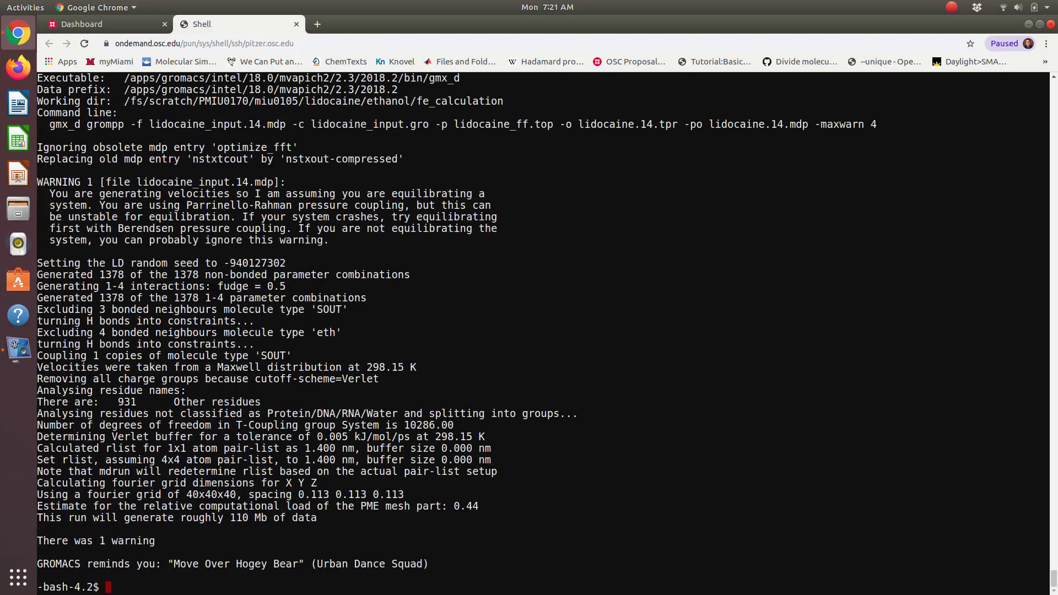
key(Up)
key(BackSpace)
key(BackSpace)
key(BackSpace)
key(BackSpace)
key(BackSpace)
key(BackSpace)
key(BackSpace)
key(BackSpace)
text(ub)
key(Tab)
key(Return)
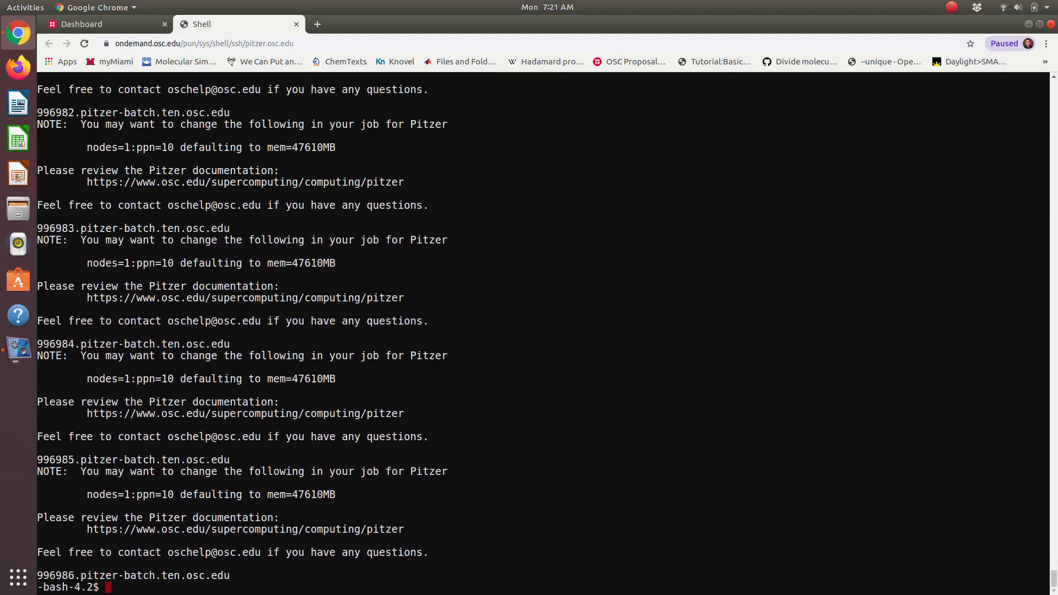
Move into ../../water/fe_calculation and list its files
text(pwd)
key(BackSpace)
key(BackSpace)
key(BackSpace)
text(cd ../../water/fe_calc)
key(Tab)
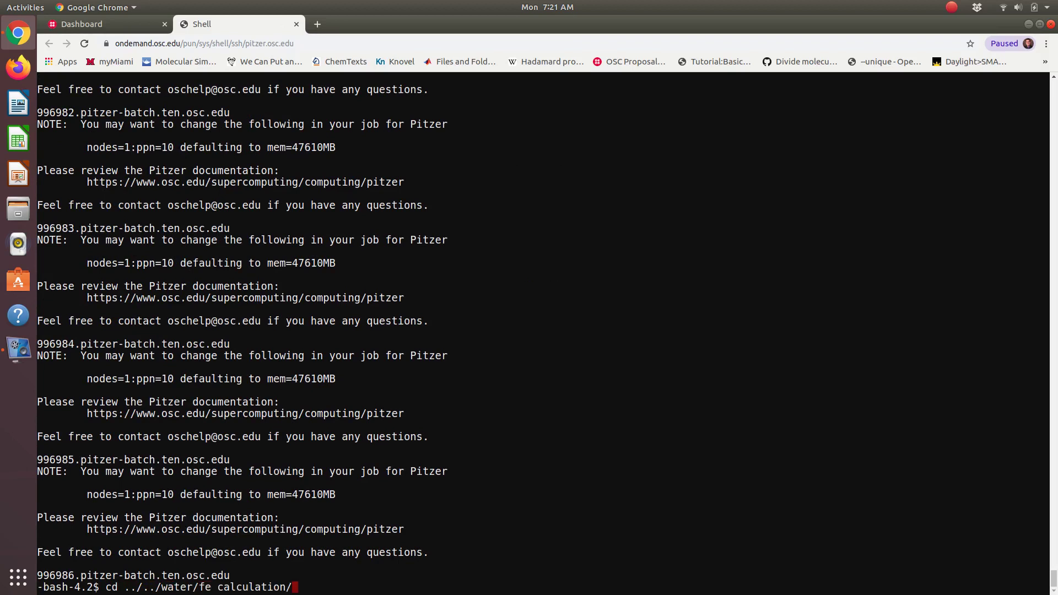
key(Return)
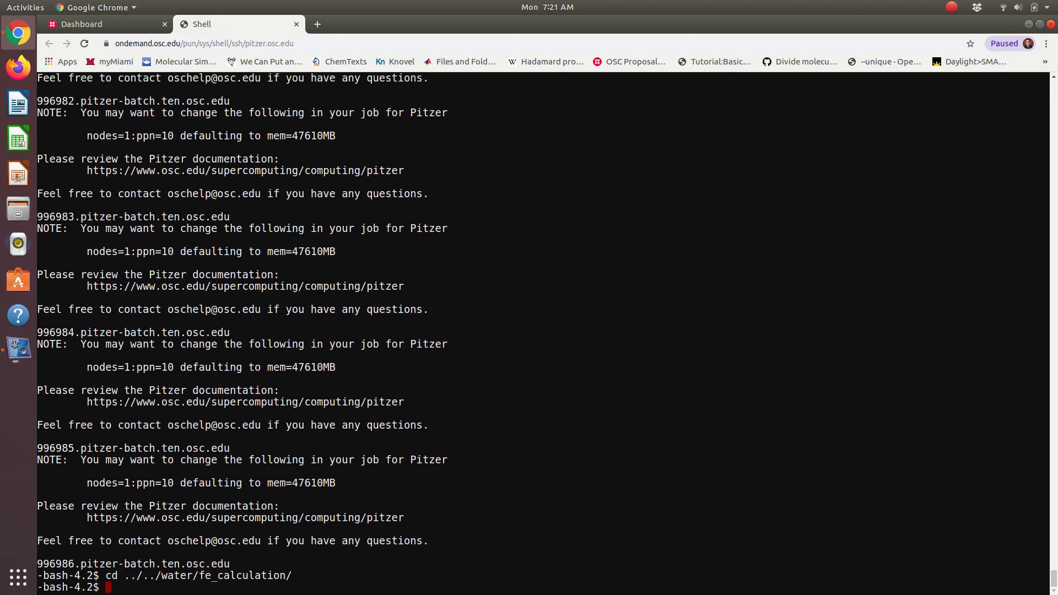
text(ls)
key(Return)
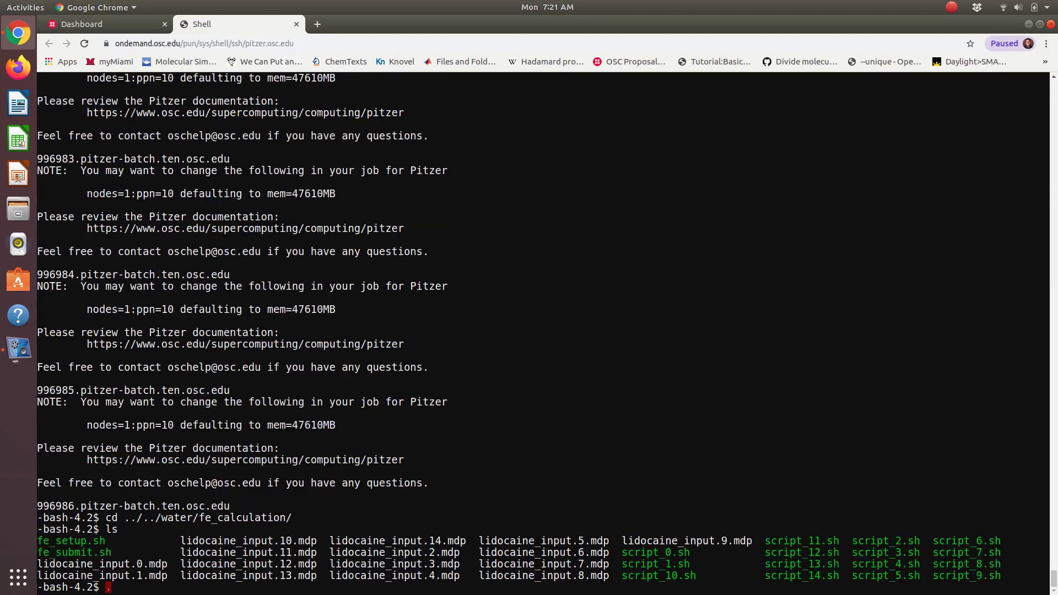
Run fe_setup.sh to build the water free-energy run inputs
text(./fe s)
key(Tab)
key(Return)
Run fe_submit.sh to queue the 15 water jobs (996987–997001)
text(.)
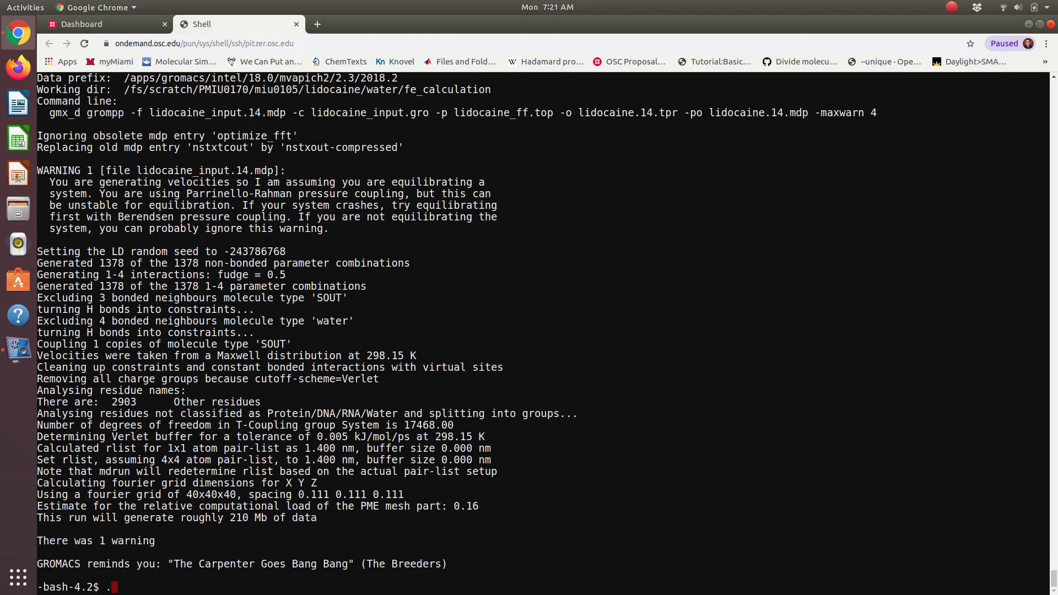
text(/fe)
text(_s)
text(e)
key(Tab)
key(Return)
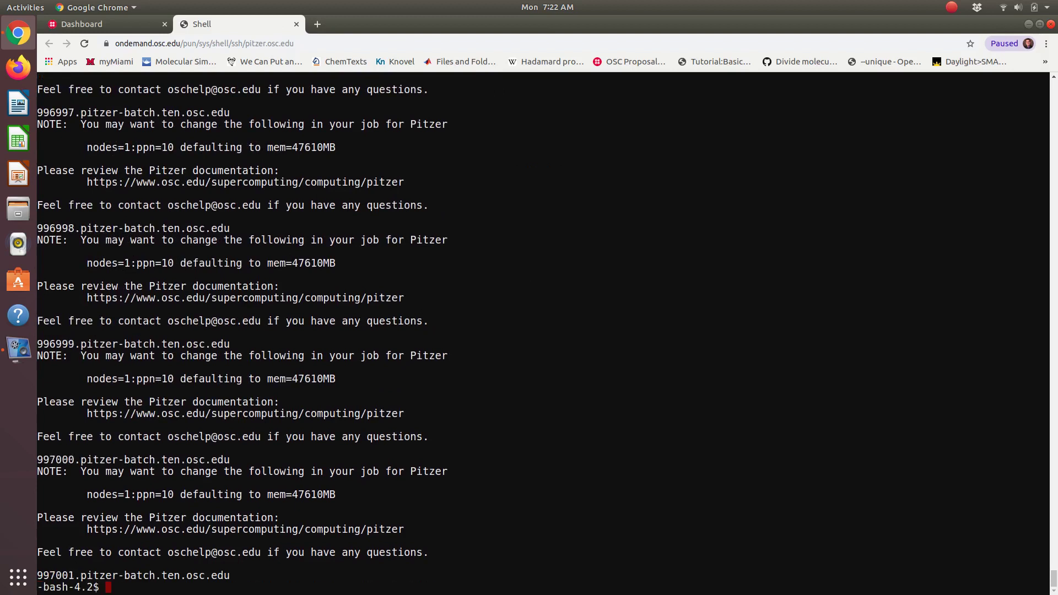
Check your Pitzer jobs with qstat -u and your username, then rerun it: 996942–996983 running, 996984–997001 queued
text(qstat -u miu0105)
key(Return)
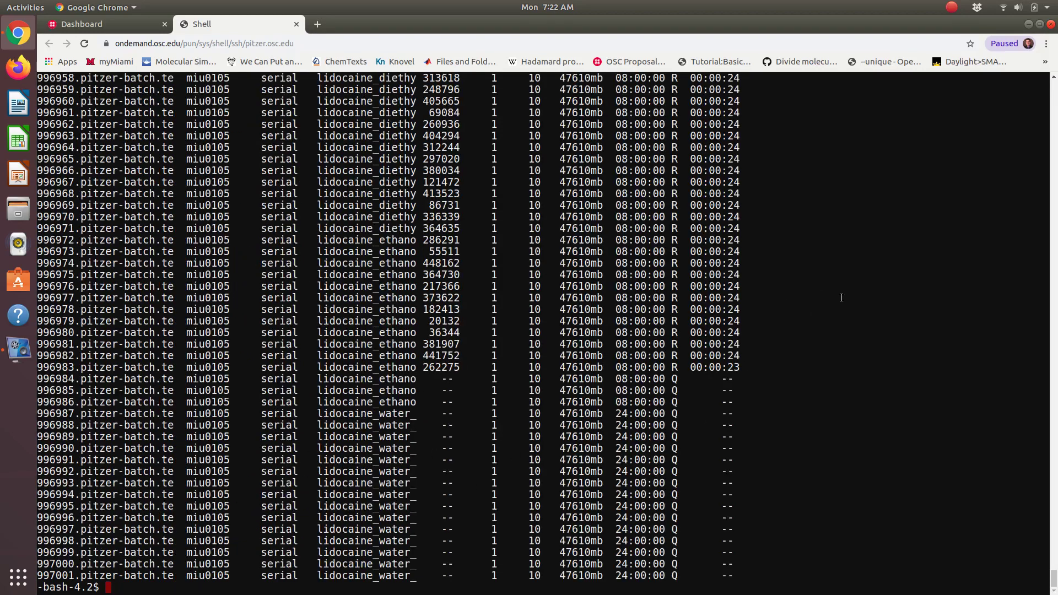
click(1055, 78)
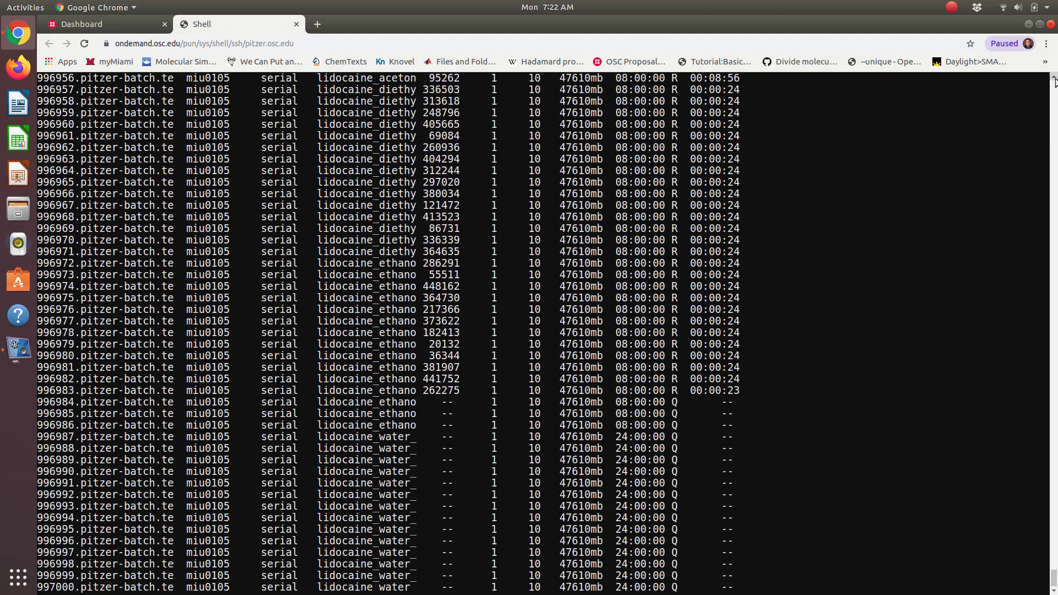
scroll(1054, 81, up, 7)
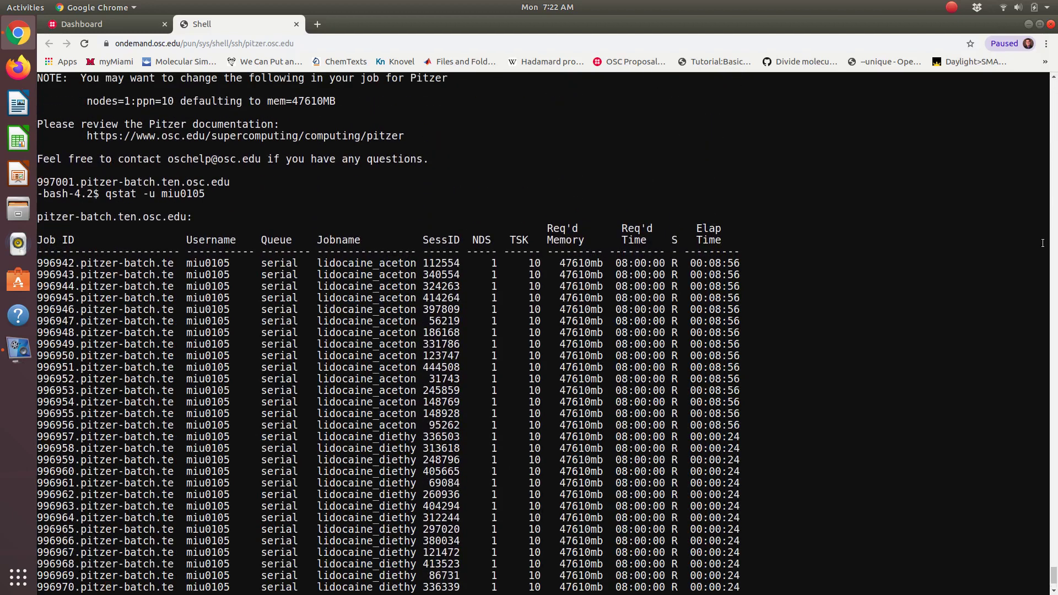
scroll(1054, 587, down, 3)
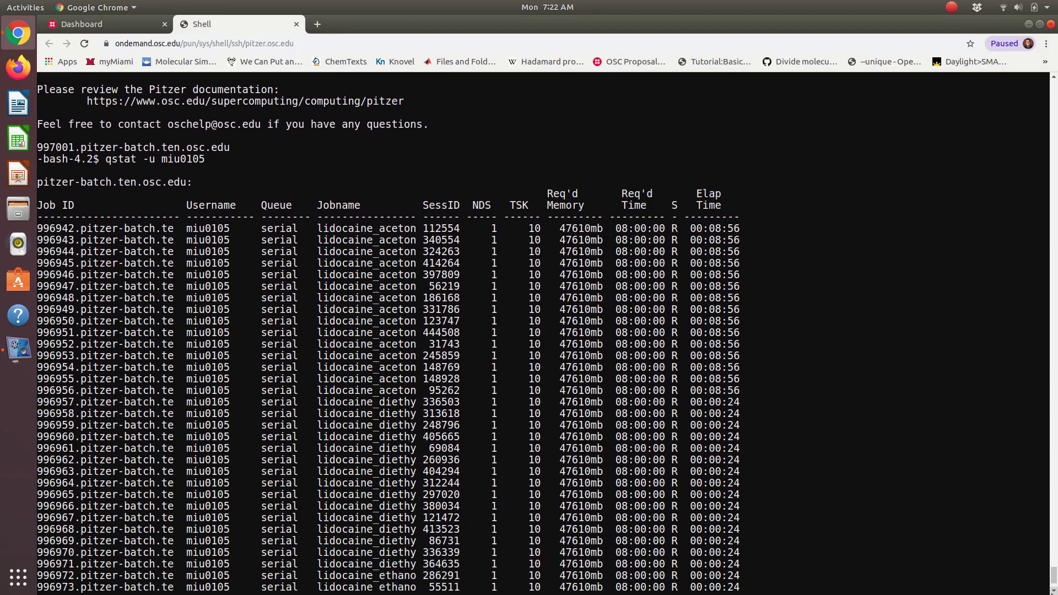
scroll(1054, 588, down, 1)
scroll(1053, 587, down, 6)
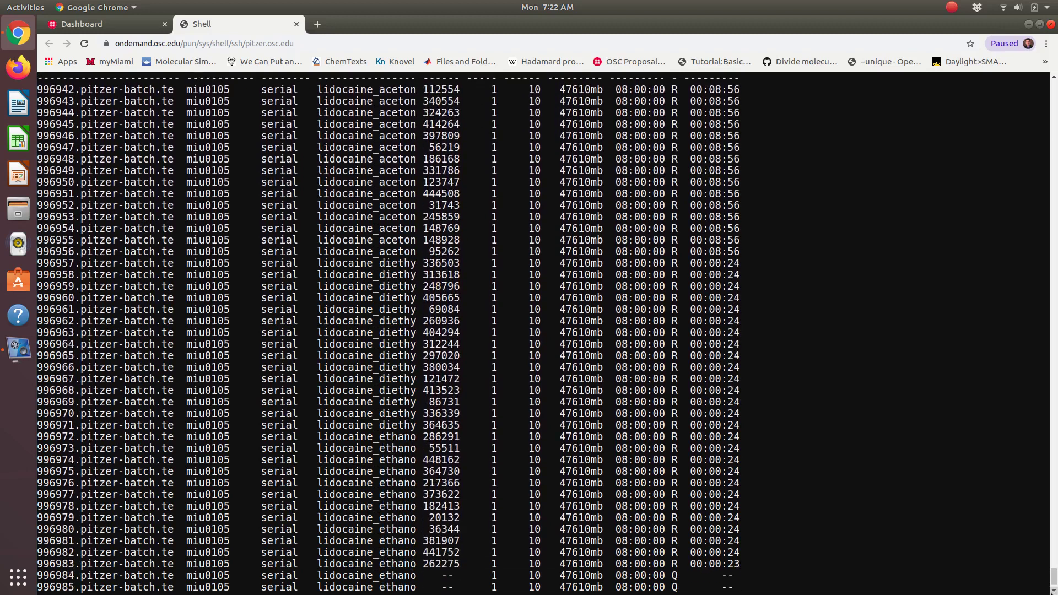
scroll(1054, 589, down, 2)
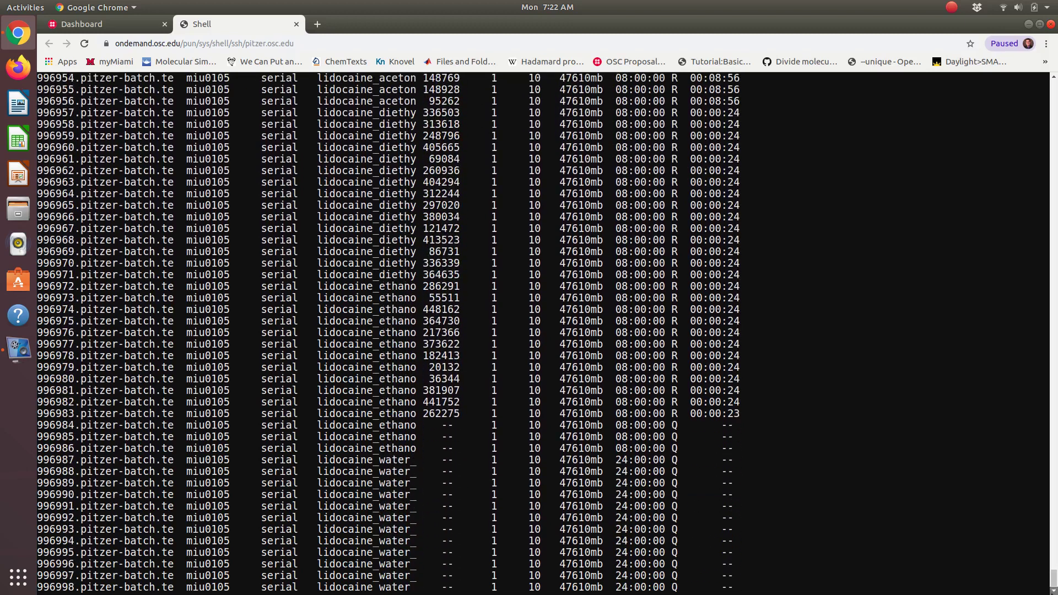
key(Up)
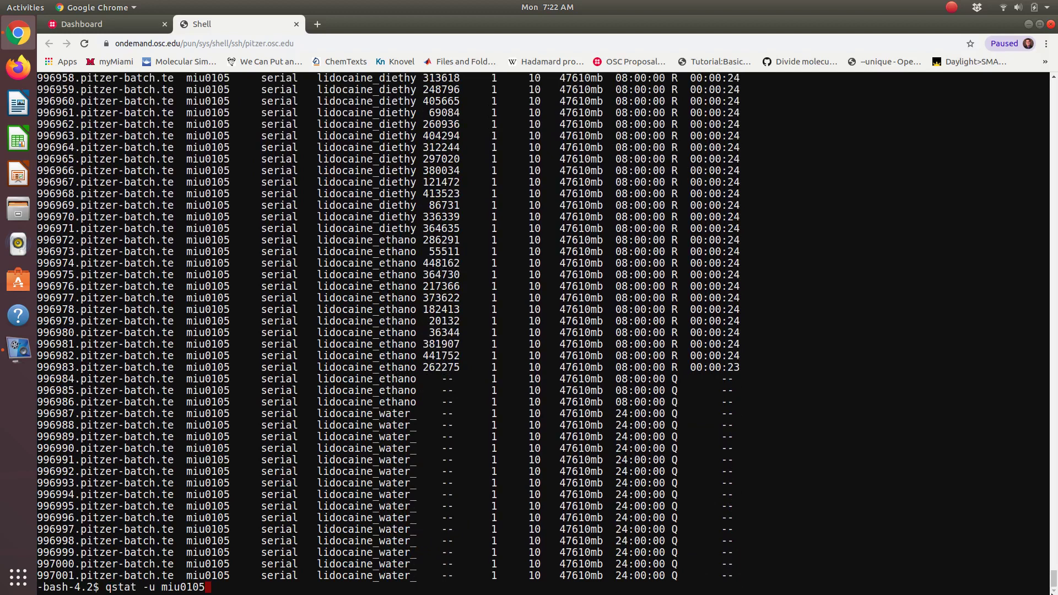
key(Return)
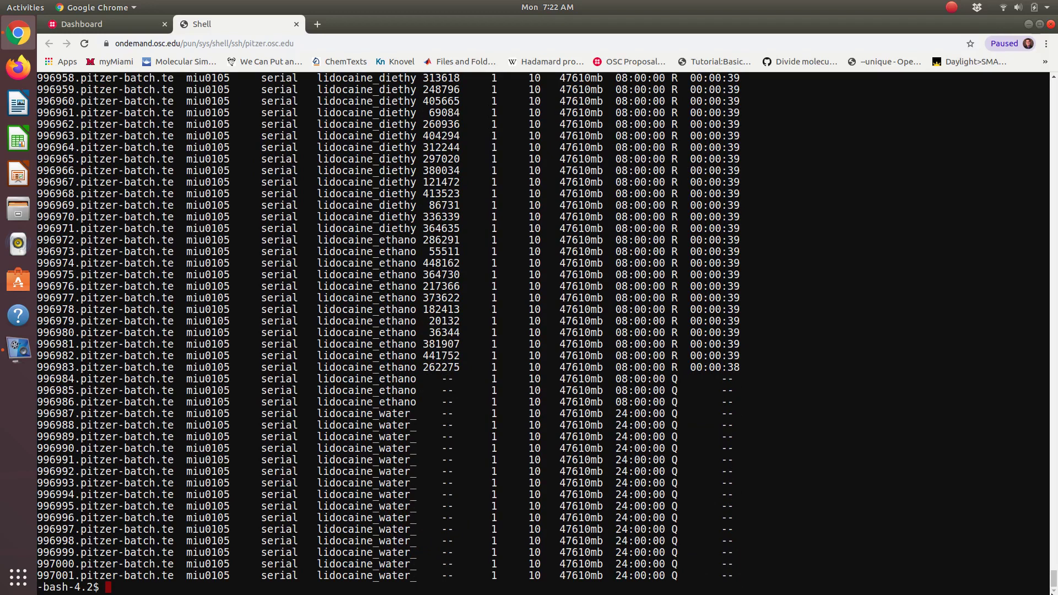